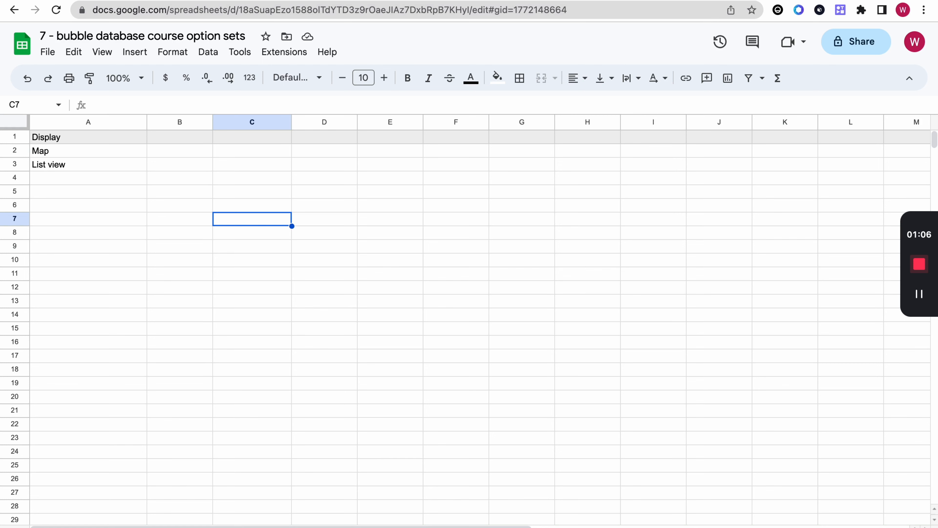
Switch to the Bubble editor and view the app's data types and option sets.
key(ctrl+Tab)
click(91, 83)
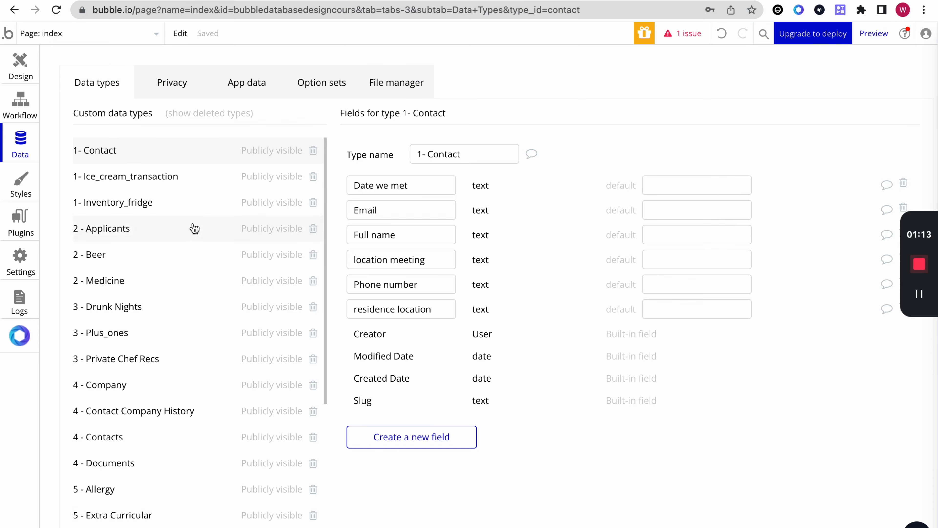
click(321, 94)
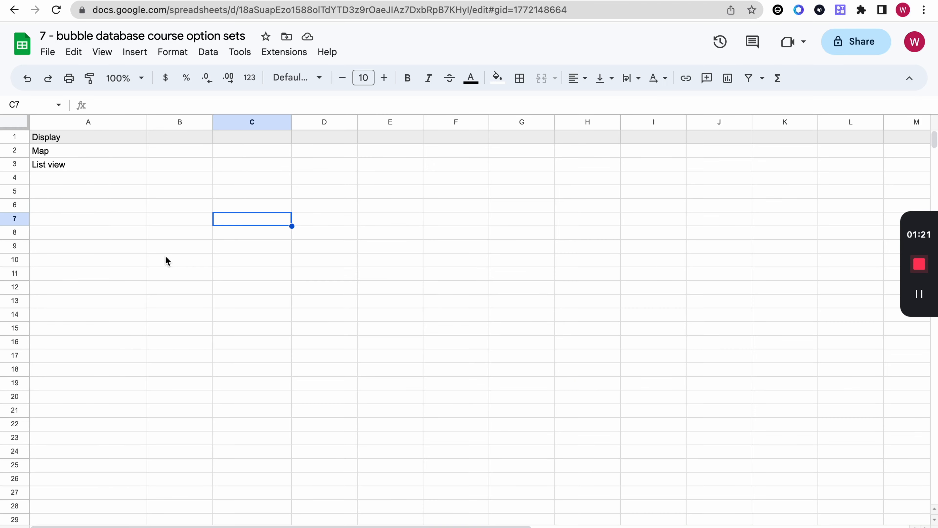
Switch to the Google Sheets option list and examine the Map and List view rows.
click(65, 180)
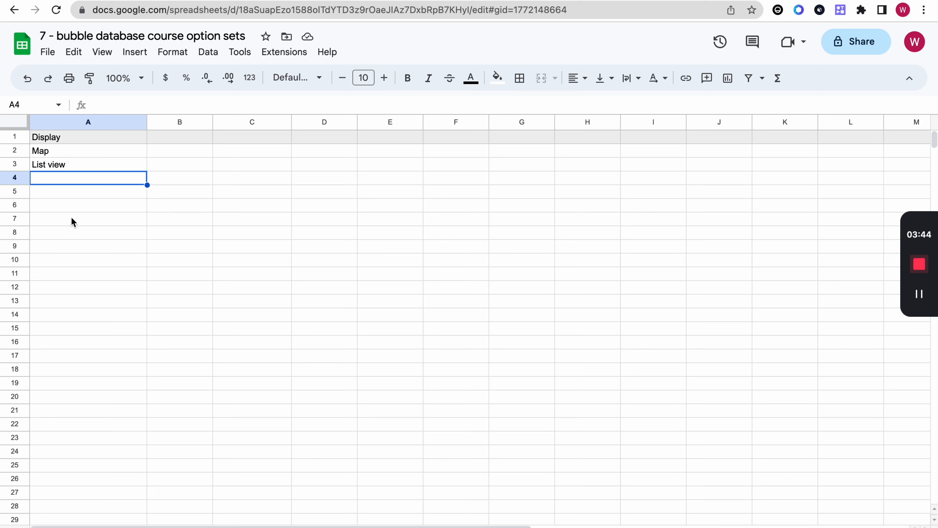
click(78, 159)
click(77, 152)
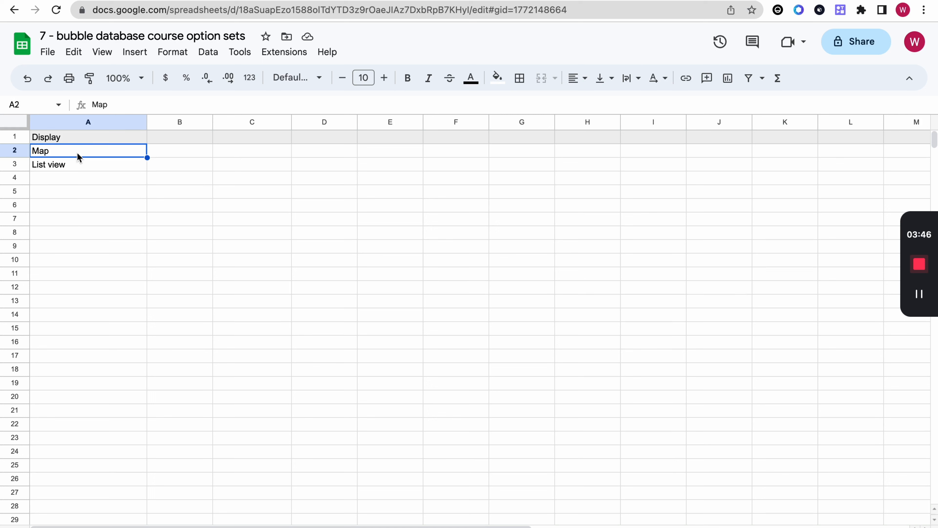
click(75, 167)
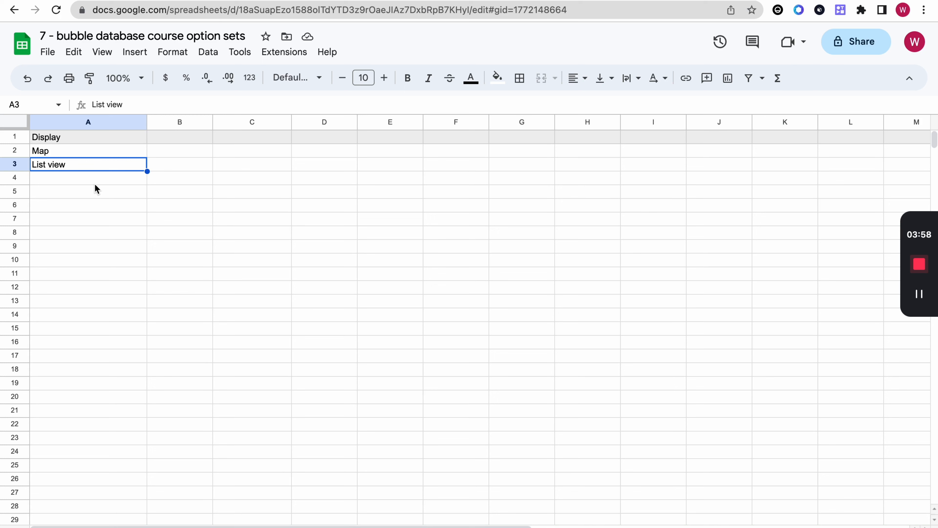
click(12, 167)
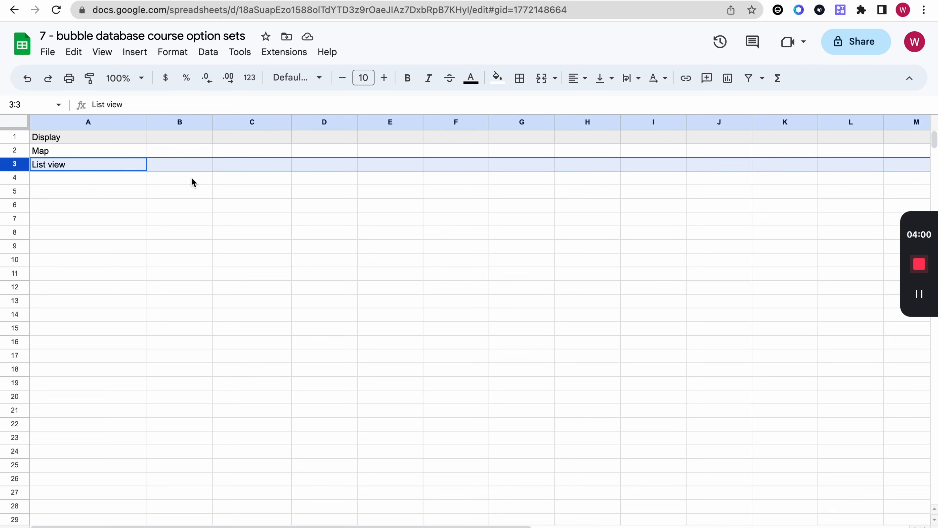
click(111, 155)
key(Right)
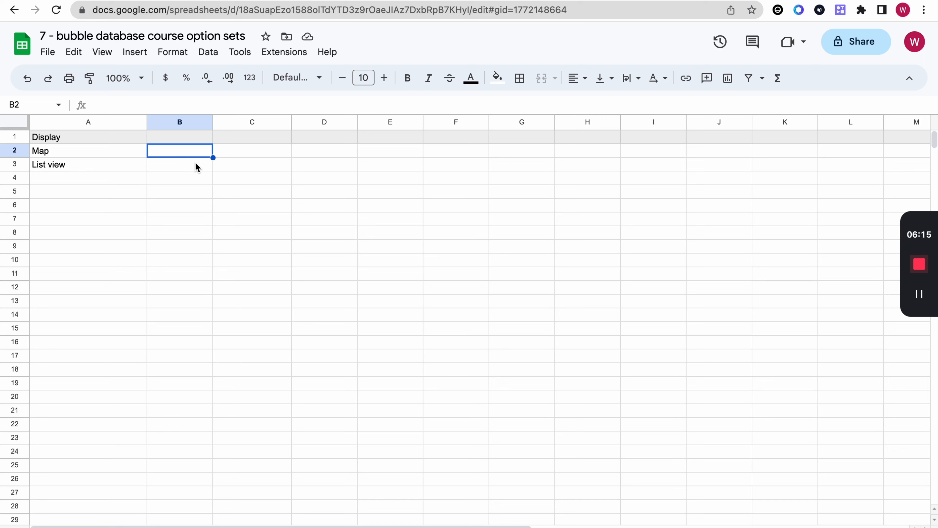
Examine the Display header in row 1 together with the values listed beneath it.
click(119, 137)
click(109, 156)
click(99, 141)
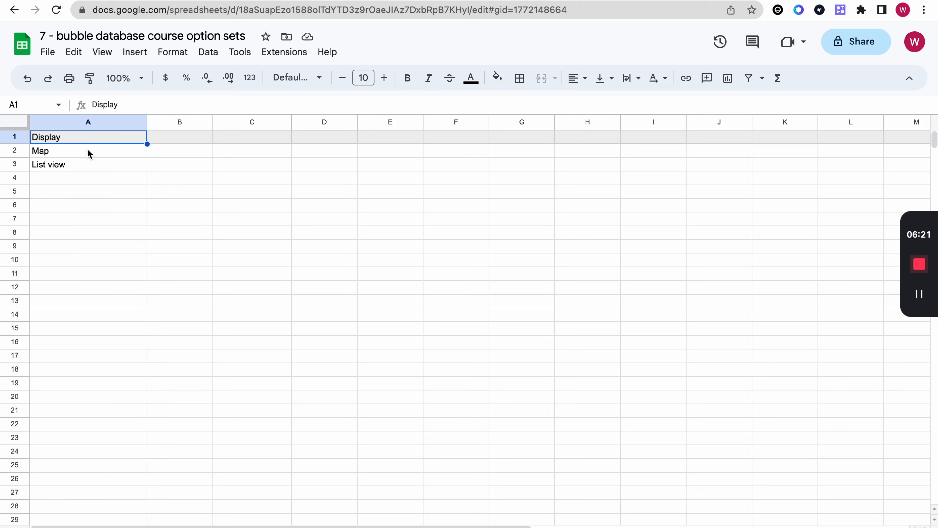
click(167, 139)
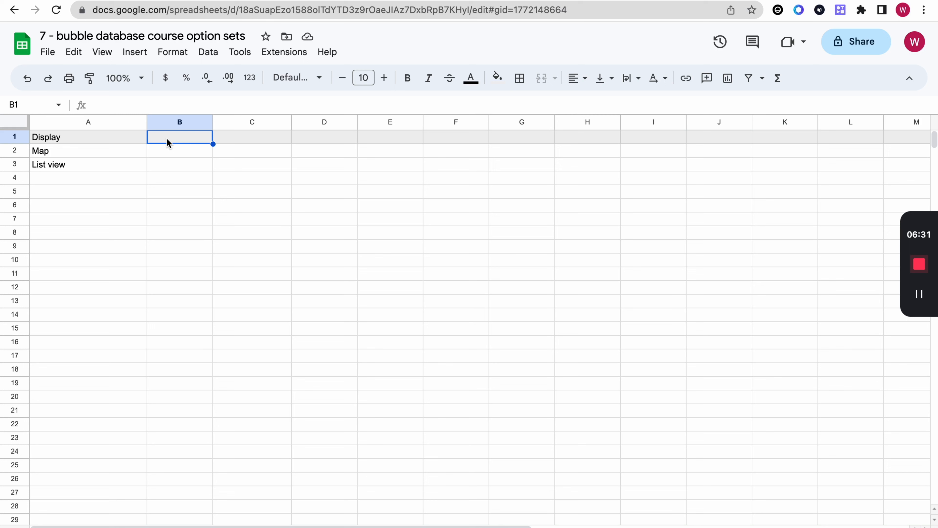
click(112, 139)
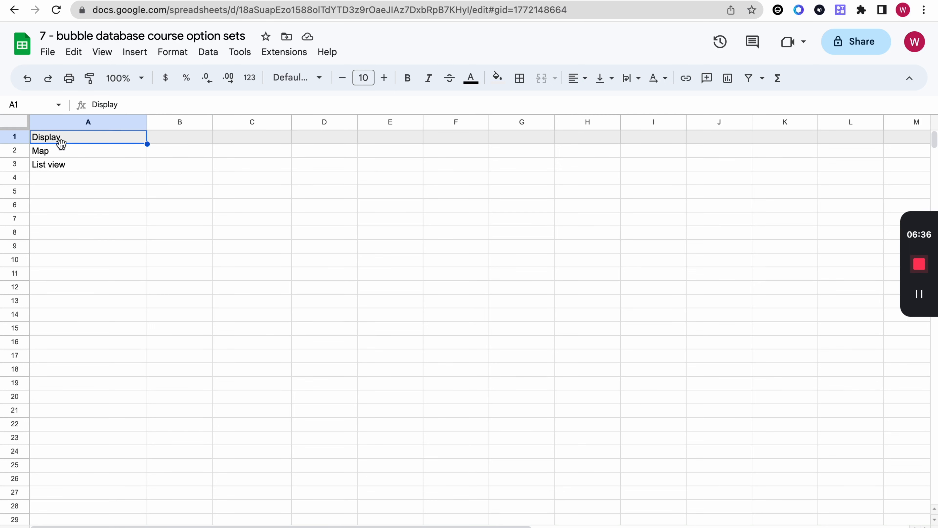
click(61, 153)
click(63, 166)
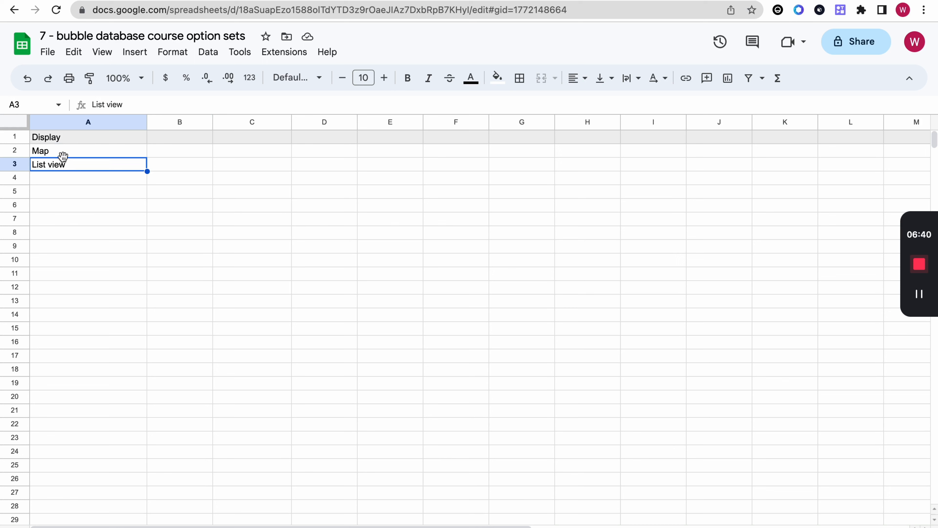
Compare the Map and List view entries in cells A2 and A3 and the blank cells below them.
click(63, 154)
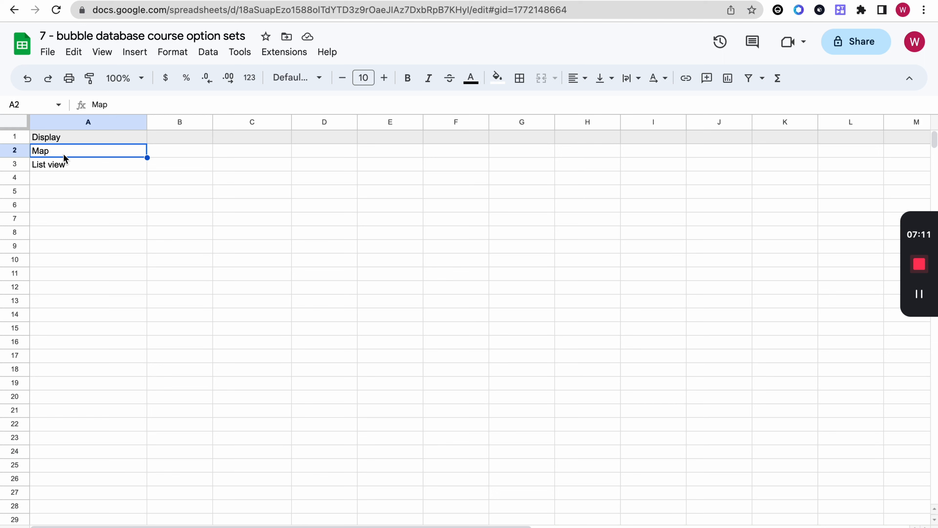
click(63, 163)
click(66, 152)
click(63, 176)
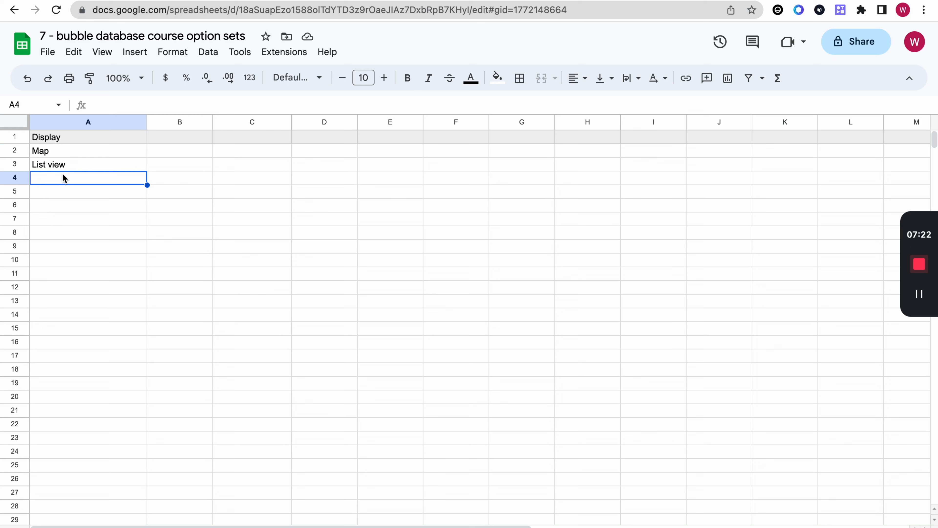
click(64, 153)
click(62, 163)
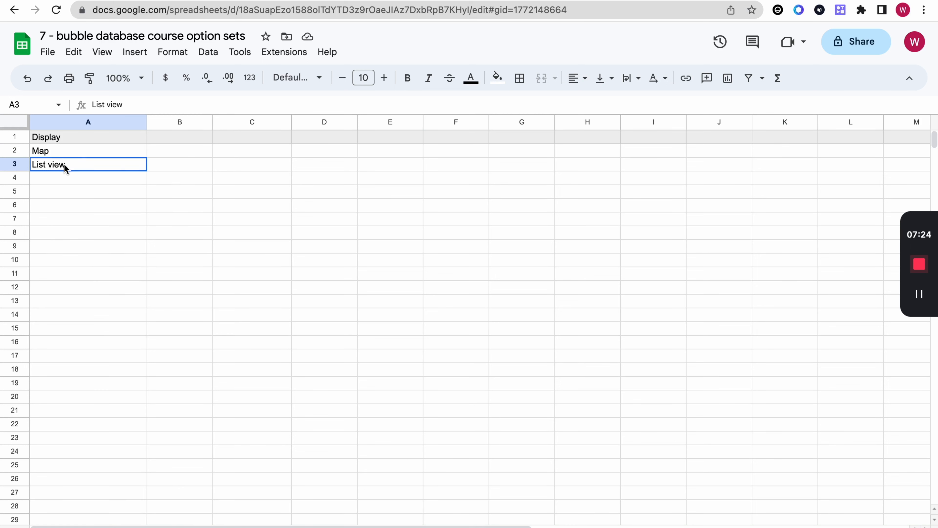
click(41, 155)
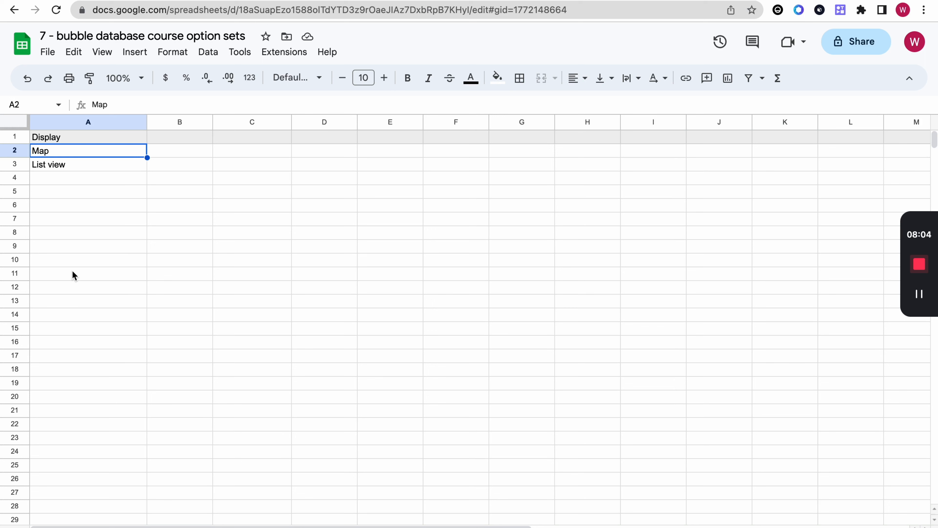
double_click(47, 153)
double_click(72, 163)
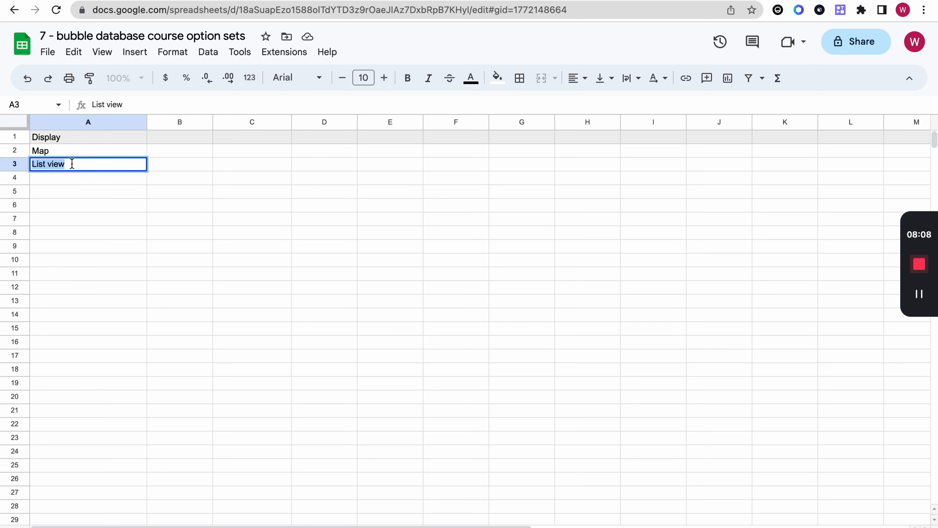
click(63, 151)
double_click(64, 151)
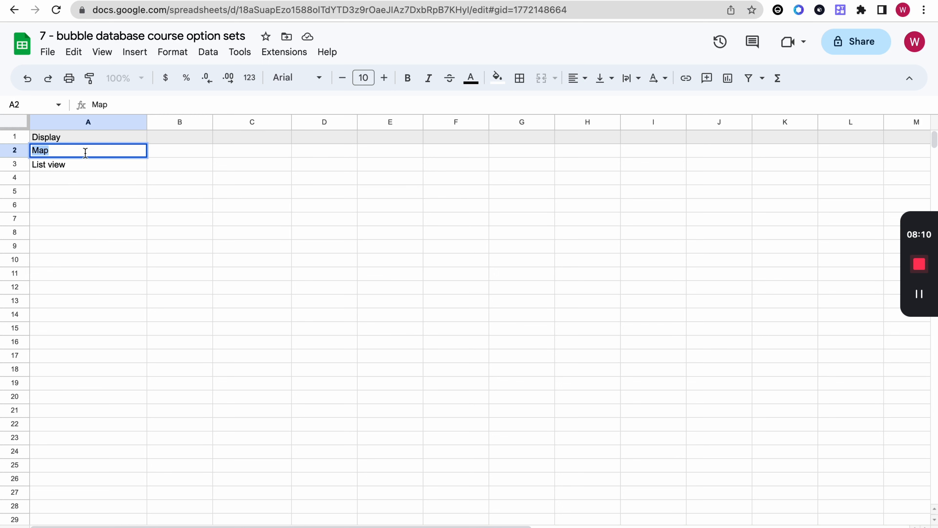
click(88, 177)
double_click(85, 178)
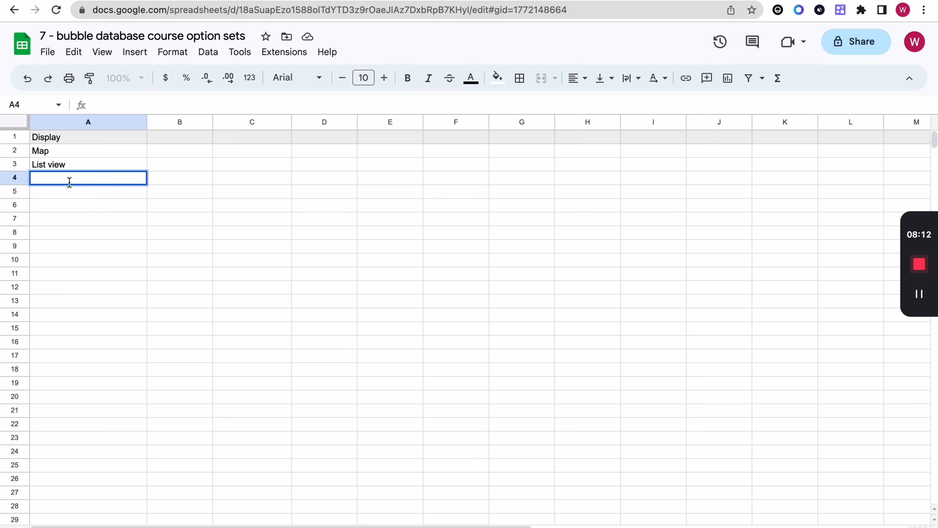
click(70, 200)
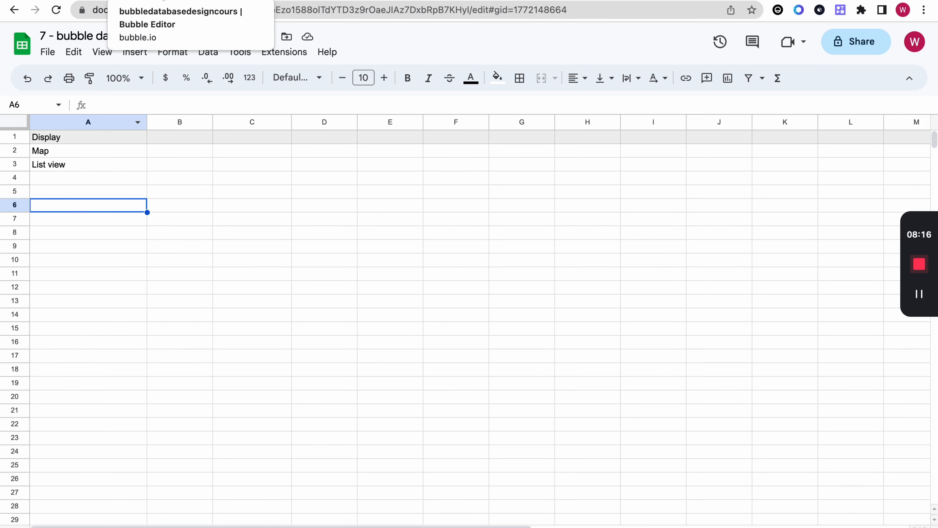
Switch to the Bubble editor and create an option set named "6 - Listing_directory_view".
click(191, 0)
click(238, 176)
text(6)
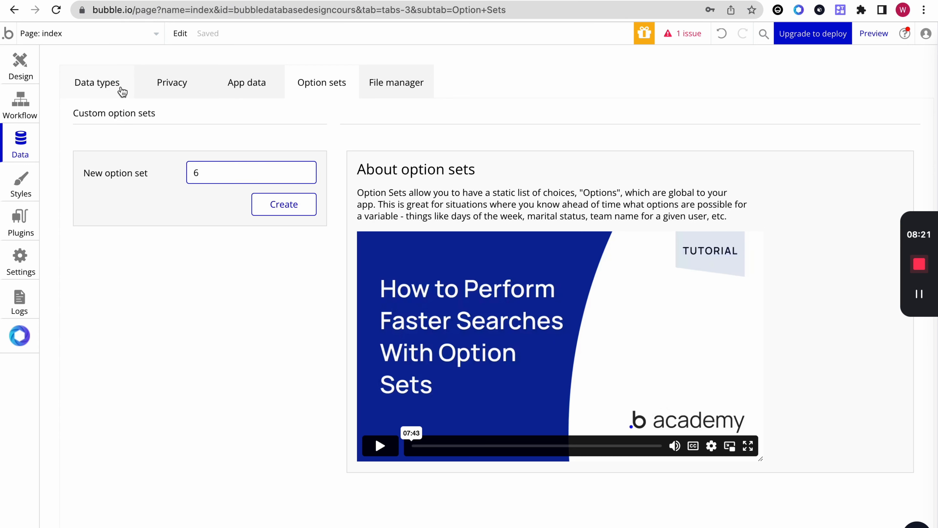
click(110, 97)
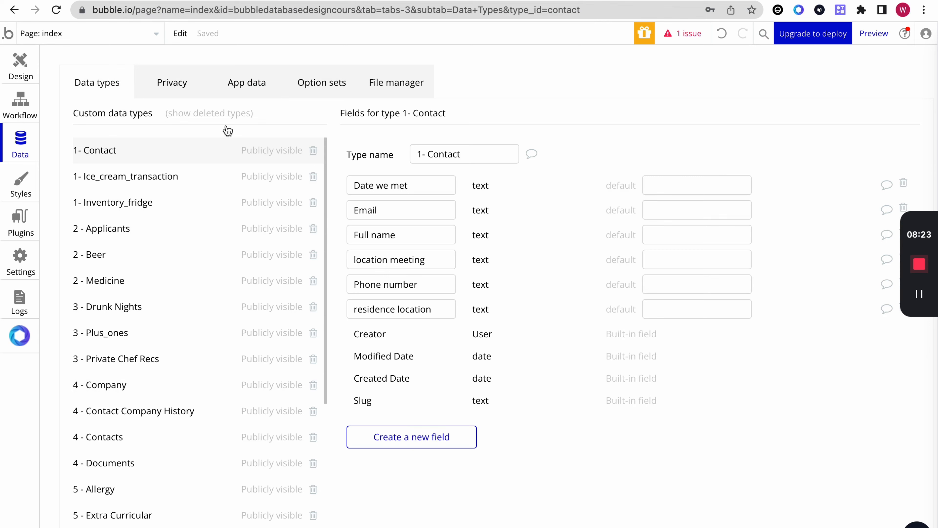
click(334, 85)
click(233, 174)
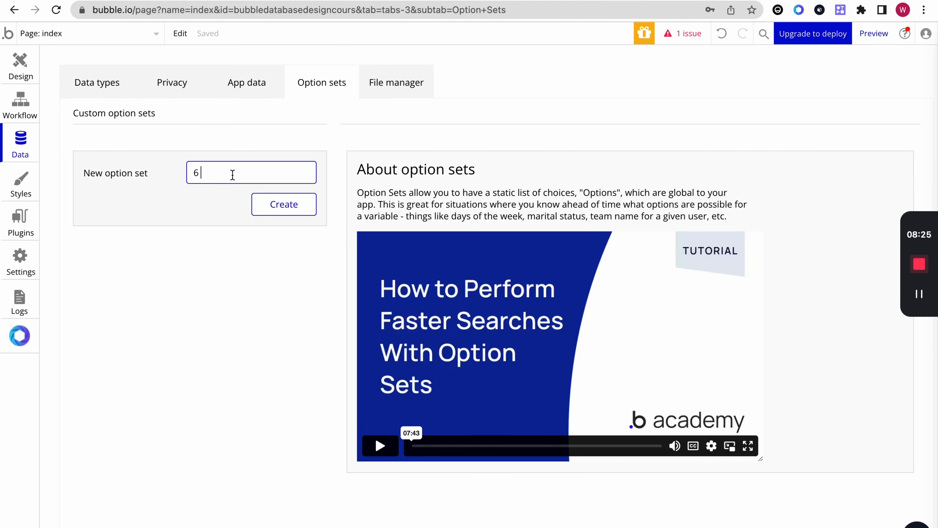
text(-)
key(super+7)
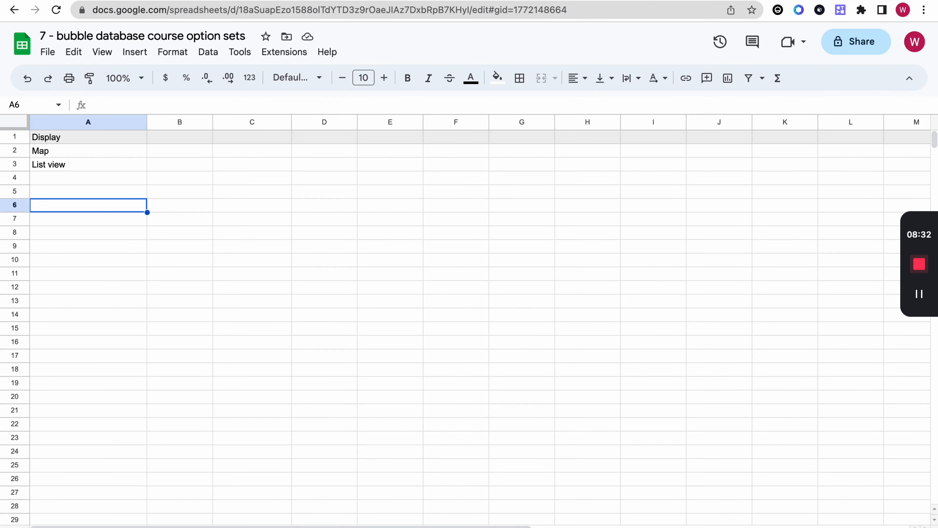
key(super+alt+Left)
text(Listing_directory_view)
click(279, 204)
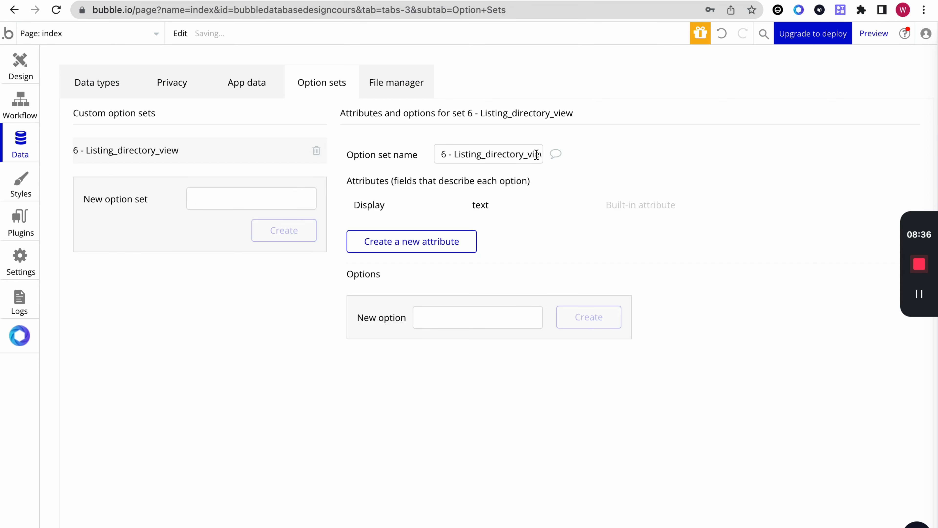
Rename the option set as "6 - Listing directory view".
drag(461, 153, 493, 158)
click(434, 155)
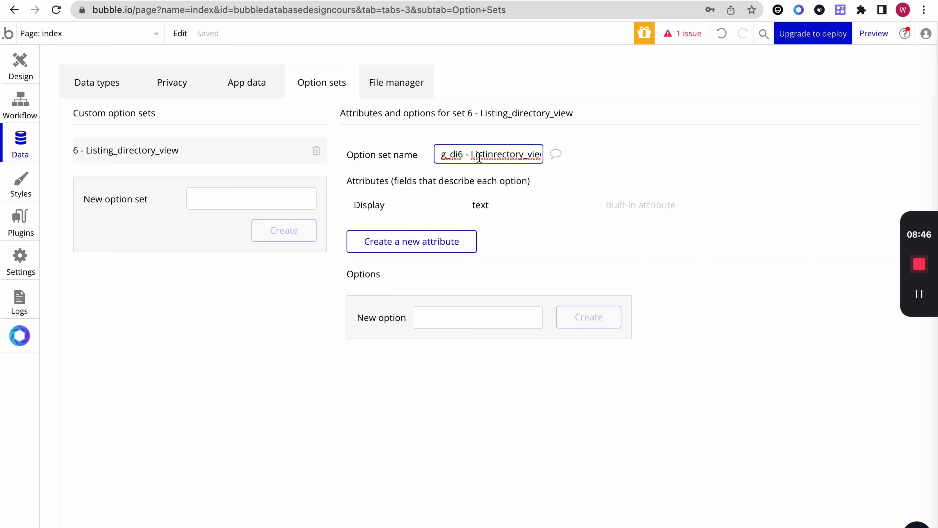
click(464, 153)
triple_click(464, 154)
text(6)
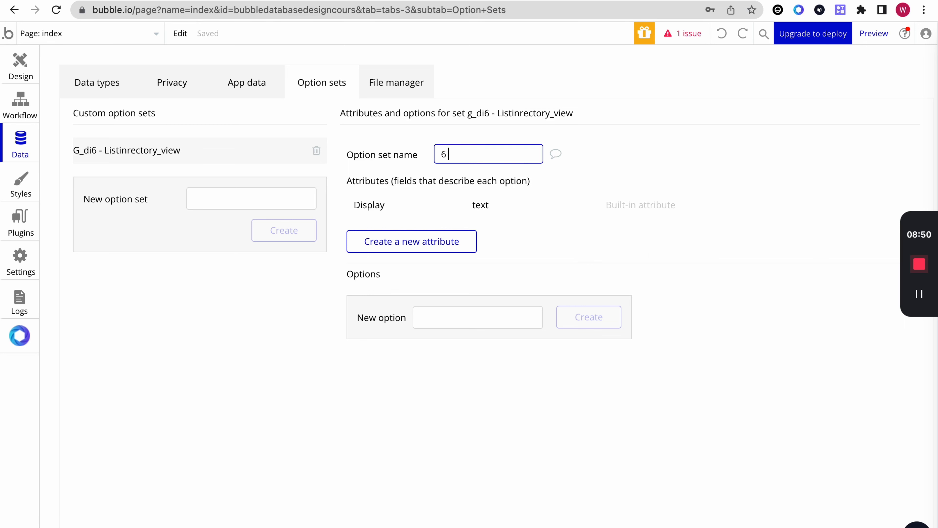
text( - Listing directory view)
click(521, 191)
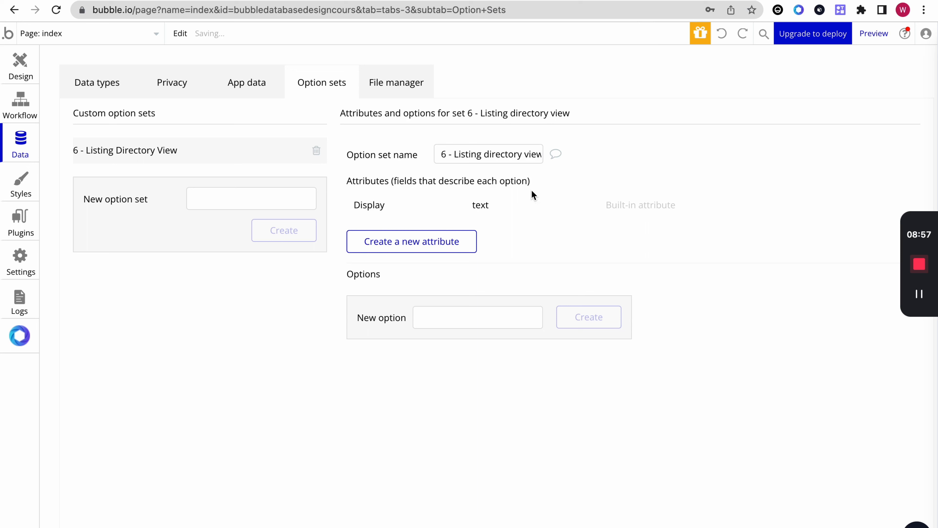
Compare the option set's built-in Display attribute with the Display header in the Google Sheets option list.
click(361, 203)
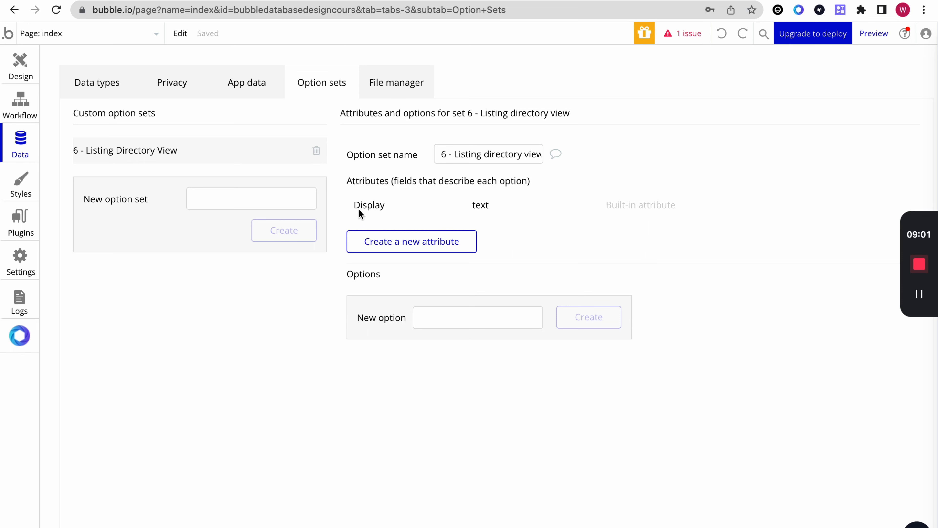
key(ctrl+Tab)
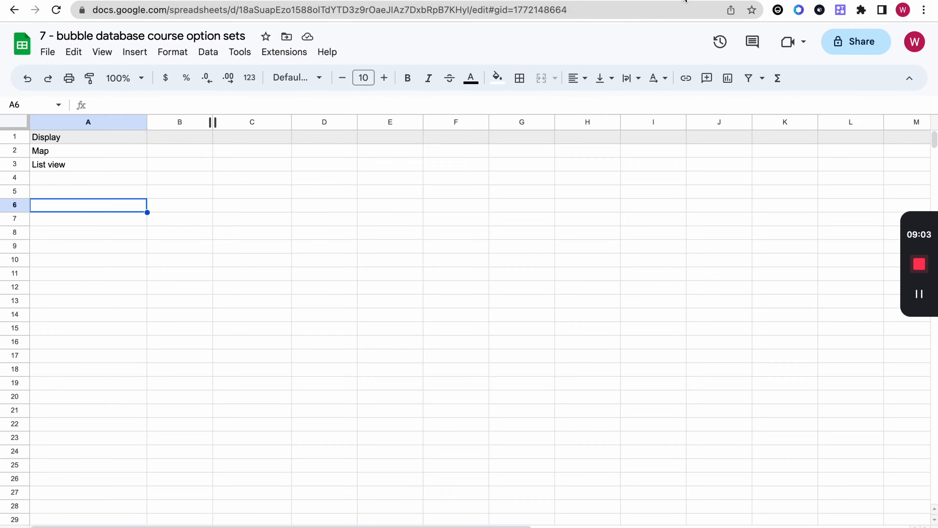
click(68, 137)
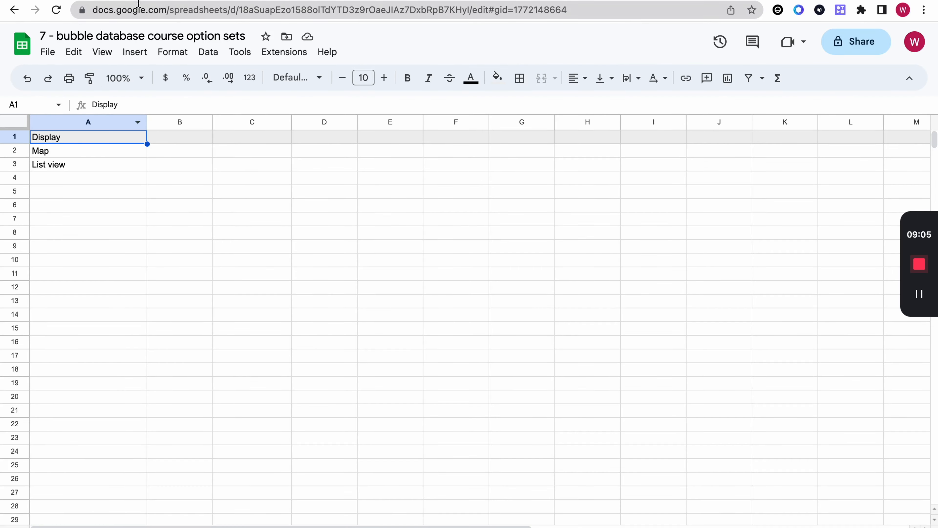
key(ctrl+shift+Tab)
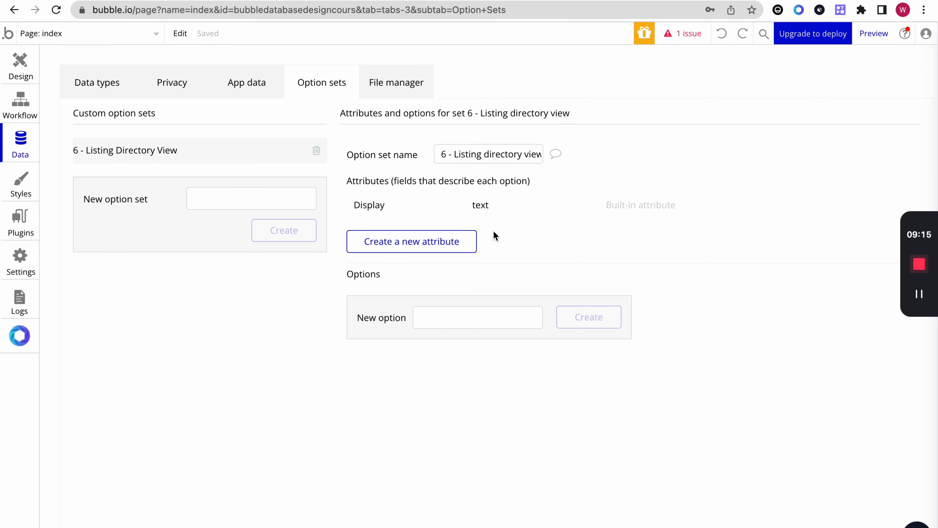
Check the Map and List view values in the spreadsheet for the option set's new entries.
click(437, 312)
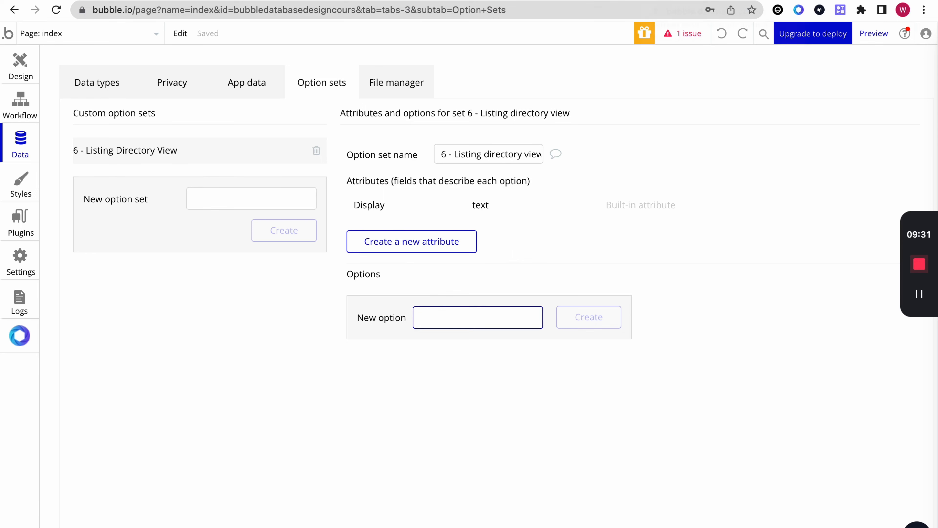
key(ctrl+Tab)
key(Down)
key(Down)
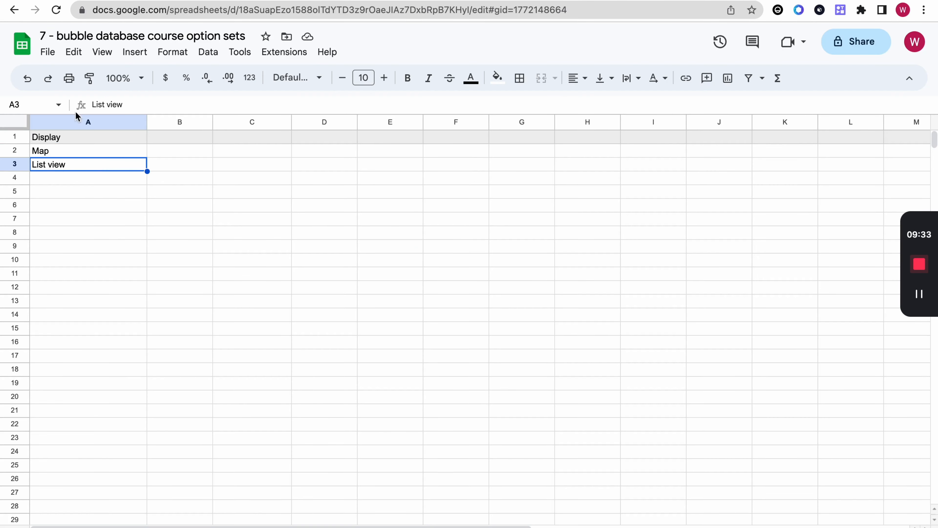
Return to the Bubble editor and examine the fields of the 1- Contact data type.
key(ctrl+Tab)
key(ctrl+Tab)
click(97, 82)
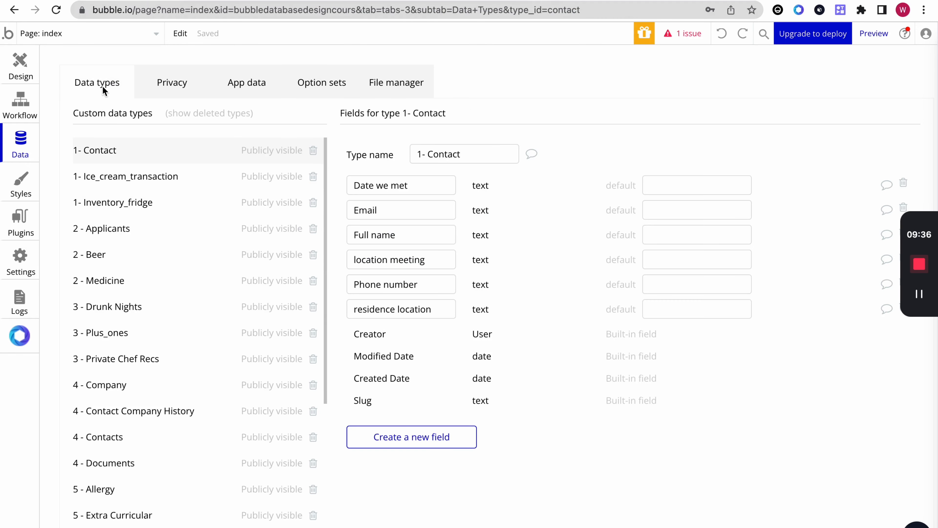
click(420, 180)
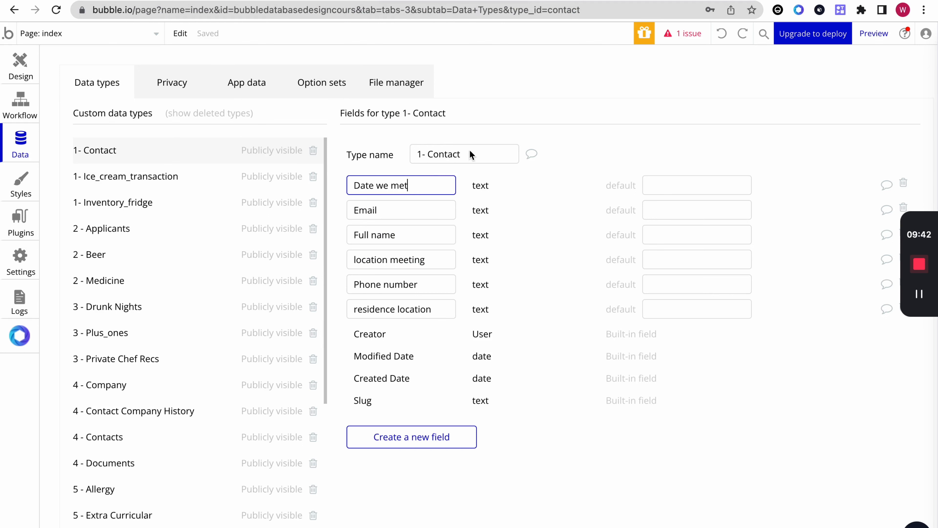
Leave the 1- Contact fields and return to the option entry of the 6 - Listing directory view option set.
click(380, 209)
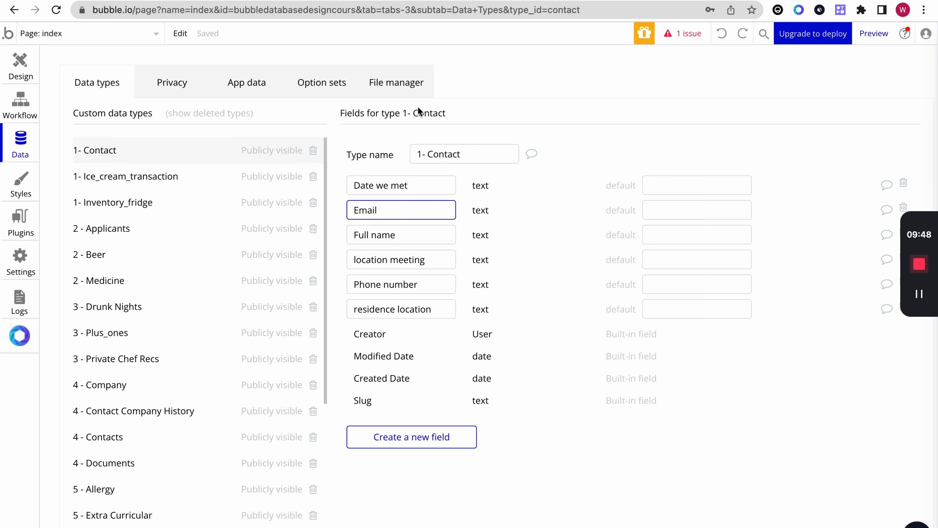
click(344, 85)
click(483, 317)
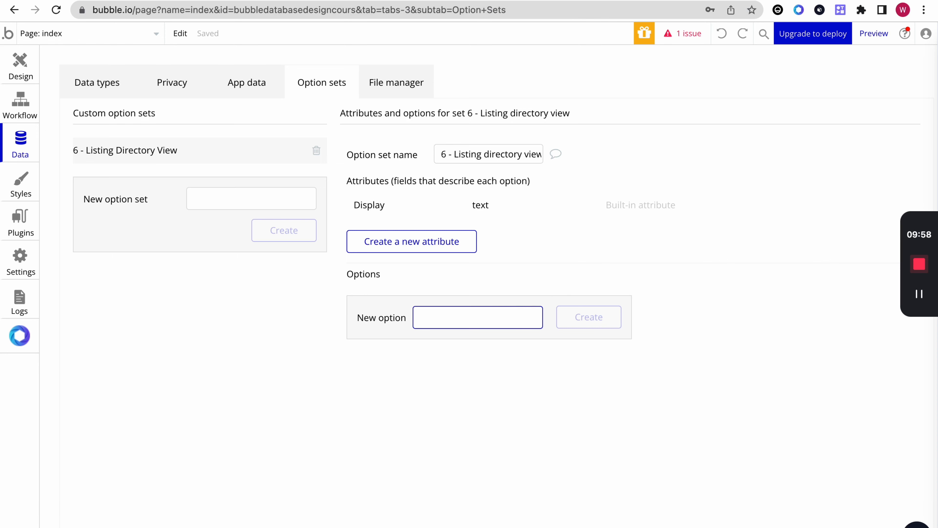
Check the planned Display values in the spreadsheet, then return to the option set's new option entry in Bubble.
key(ctrl+Tab)
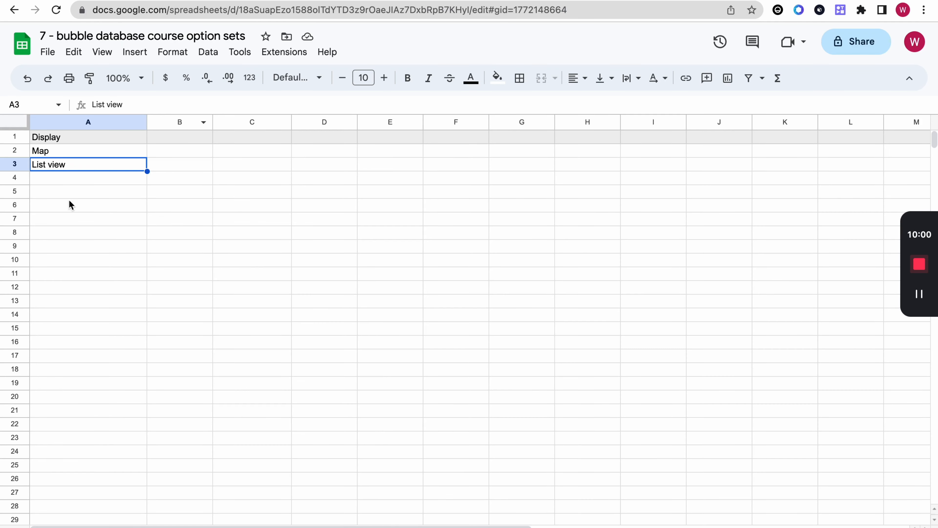
click(68, 192)
click(67, 235)
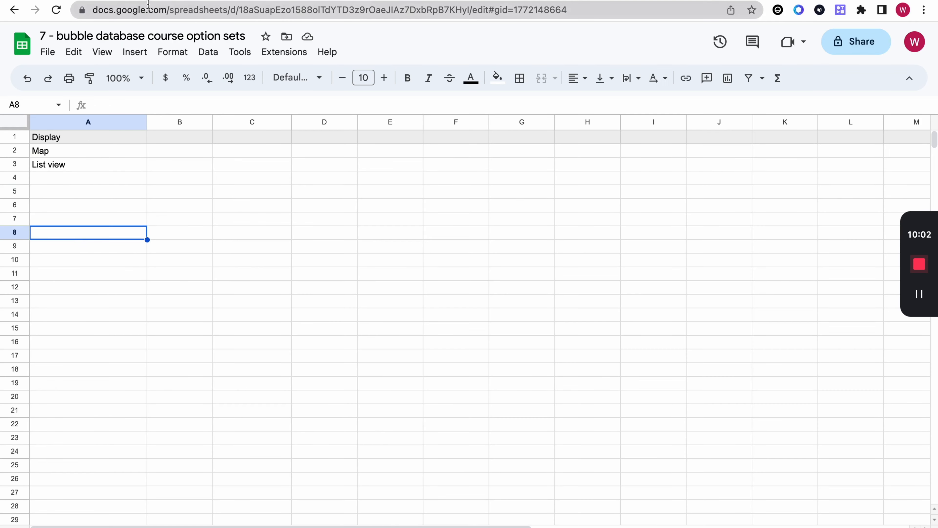
key(ctrl+shift+Tab)
click(443, 311)
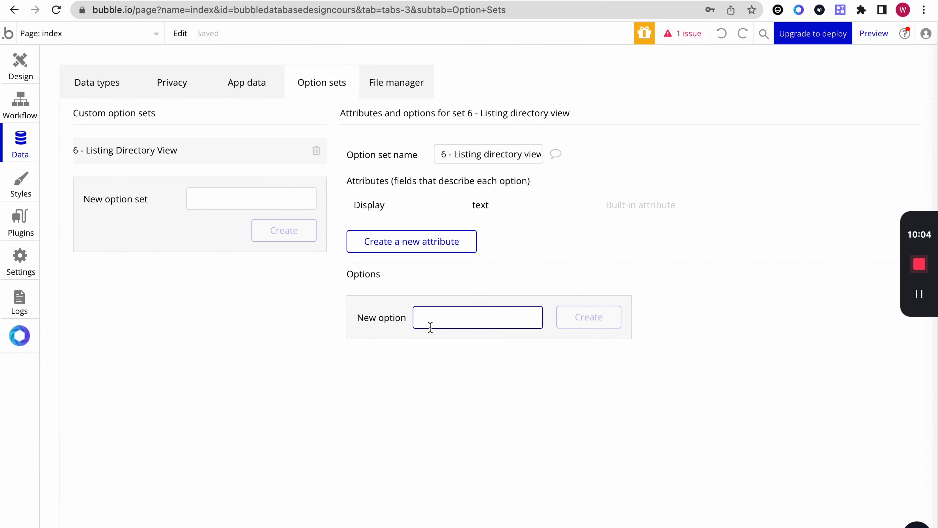
Copy Map from cell A2 of the spreadsheet and create it as an option in 6 - Listing directory view.
key(ctrl+Tab)
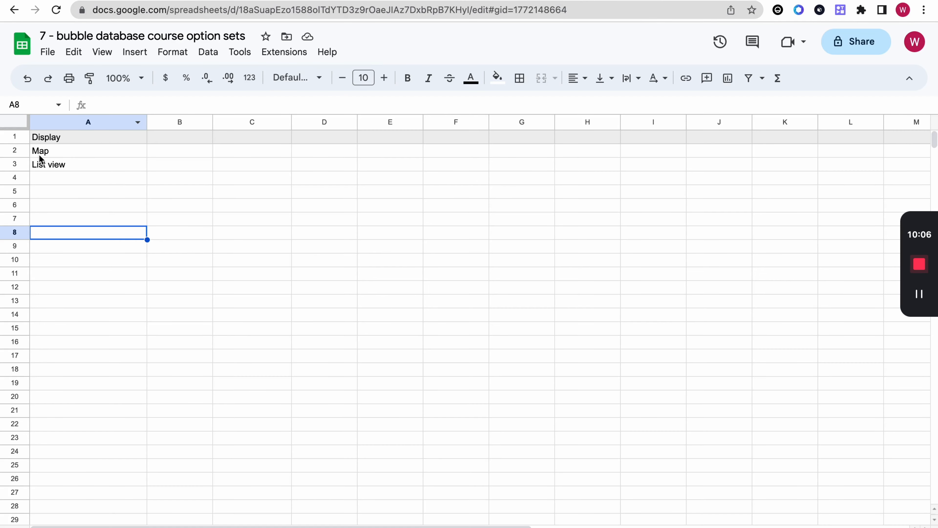
double_click(40, 149)
key(ctrl+c)
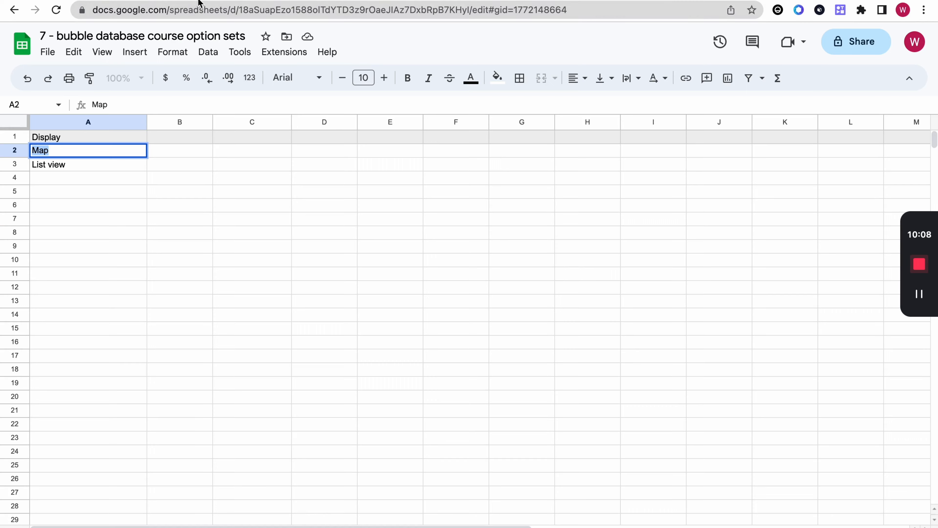
key(ctrl+shift+Tab)
key(ctrl+v)
click(588, 316)
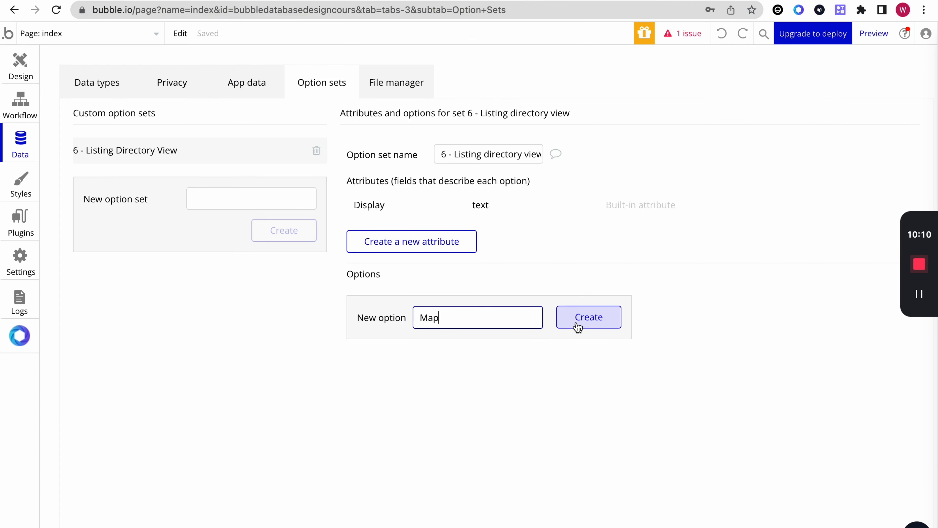
click(479, 349)
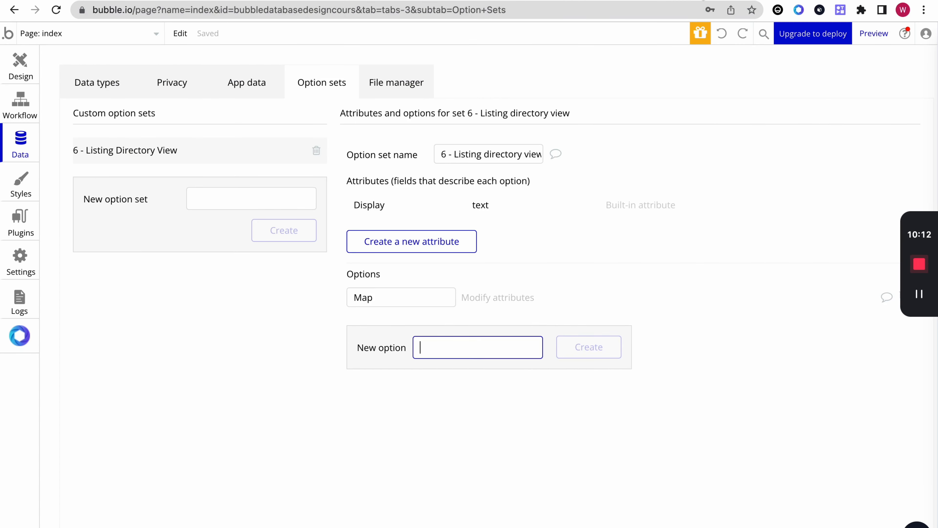
Shorten the List view entry in cell A3 of the spreadsheet to List.
key(ctrl+Tab)
double_click(85, 162)
drag(86, 161, 45, 167)
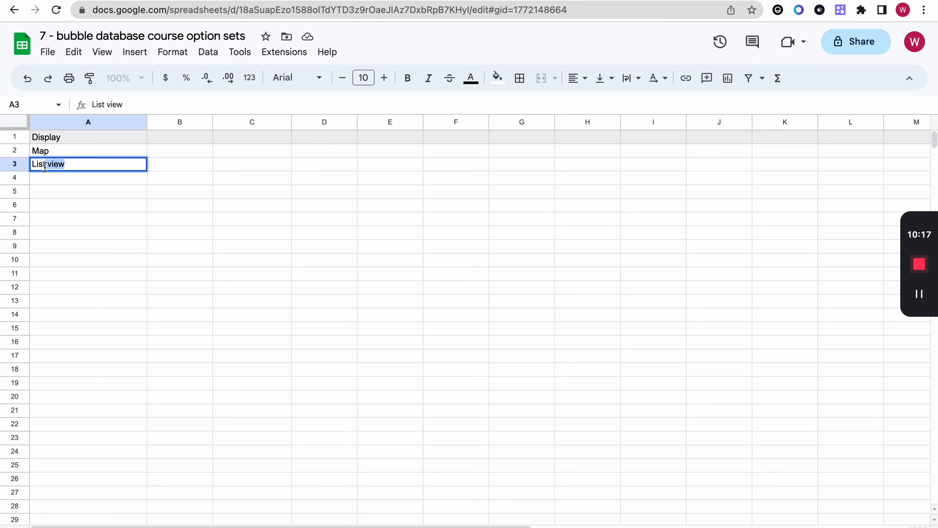
Copy List from the spreadsheet, create it as an option in 6 - Listing directory view, and dismiss the satisfaction survey.
double_click(48, 165)
key(ctrl+c)
key(ctrl+Tab)
key(ctrl+v)
click(603, 348)
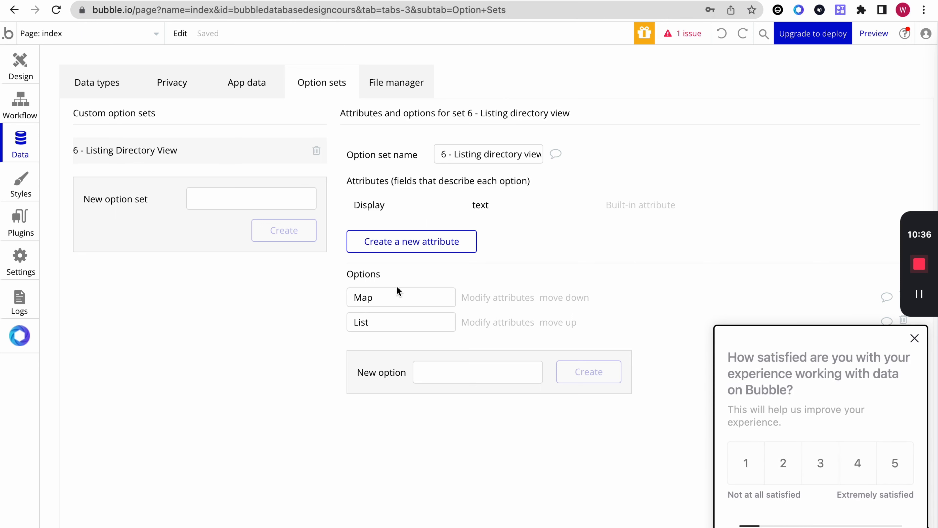
click(914, 338)
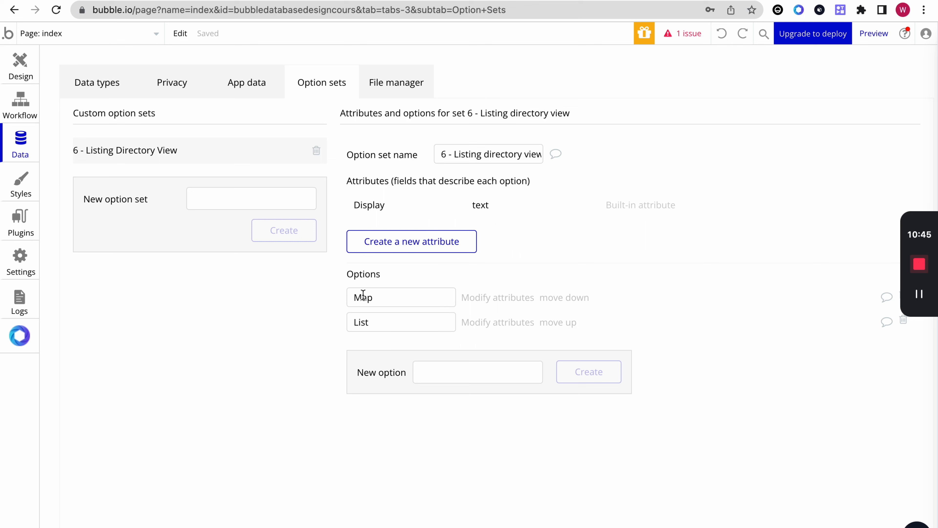
Compare the Map and List options in Bubble with the Display column in the spreadsheet.
click(393, 321)
click(400, 297)
key(super+grave)
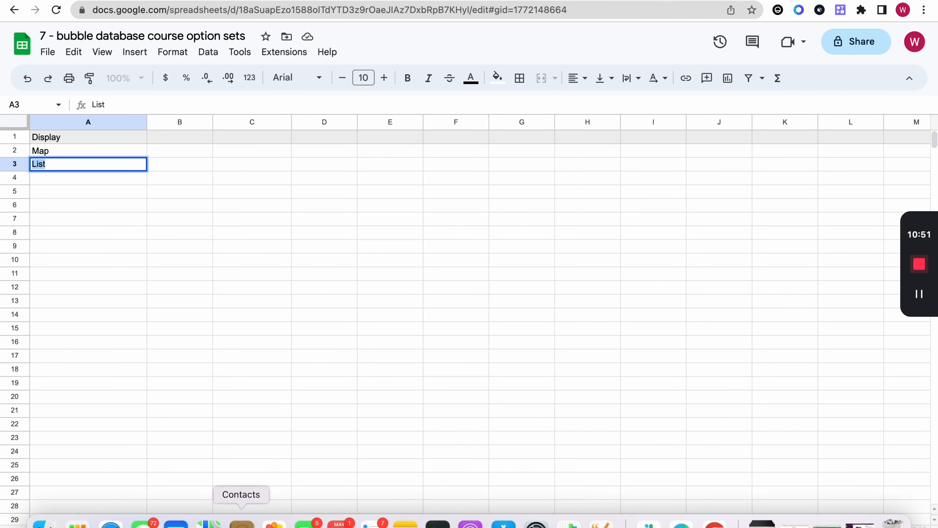
Open the spreadsheet's sheet for post types and examine the Comment and Post values under Display.
click(243, 526)
click(125, 246)
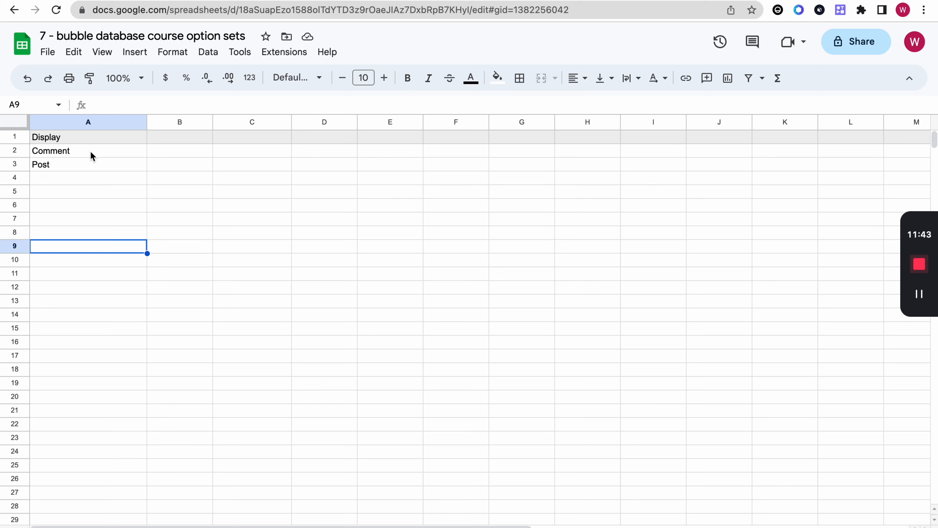
click(90, 153)
click(82, 162)
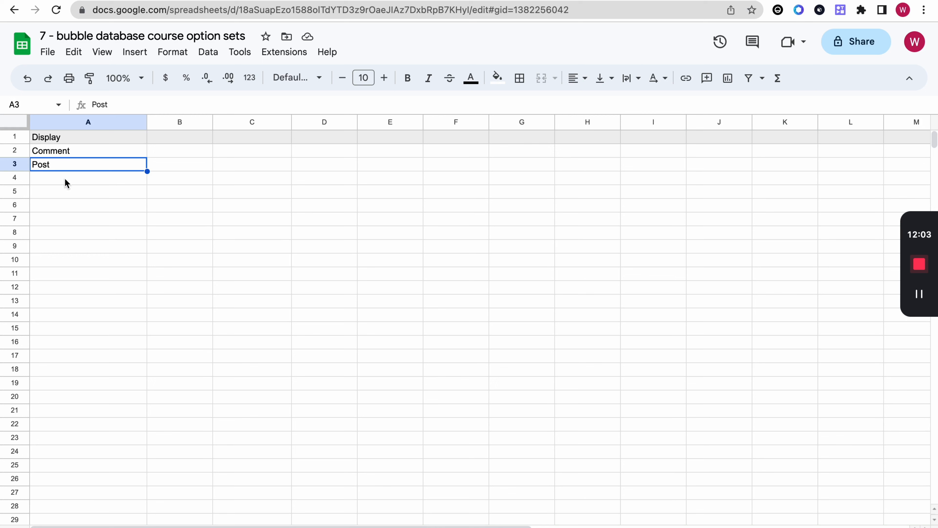
click(68, 149)
click(64, 161)
click(71, 153)
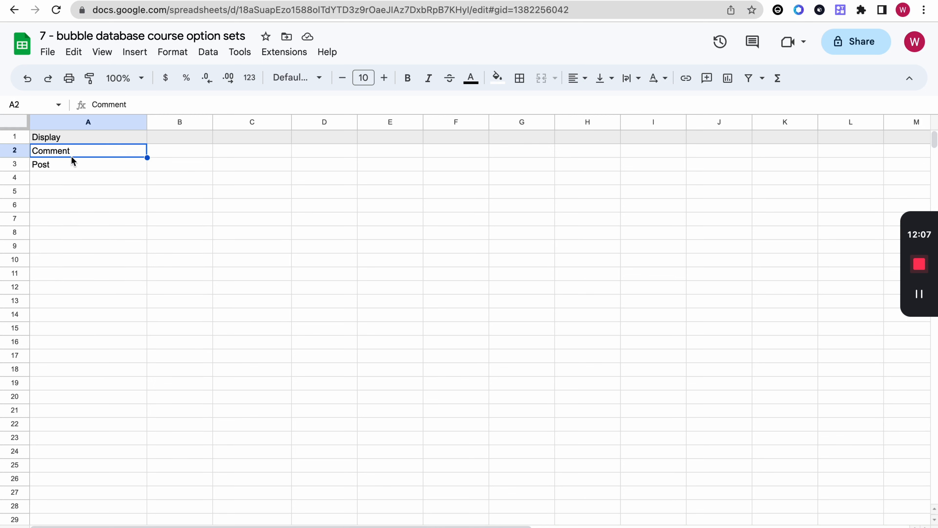
click(61, 166)
click(93, 152)
click(66, 162)
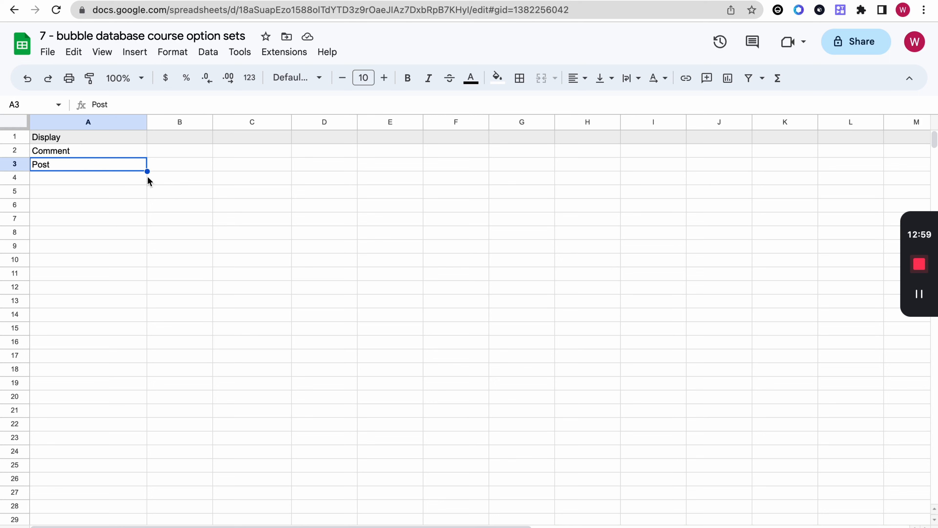
click(95, 155)
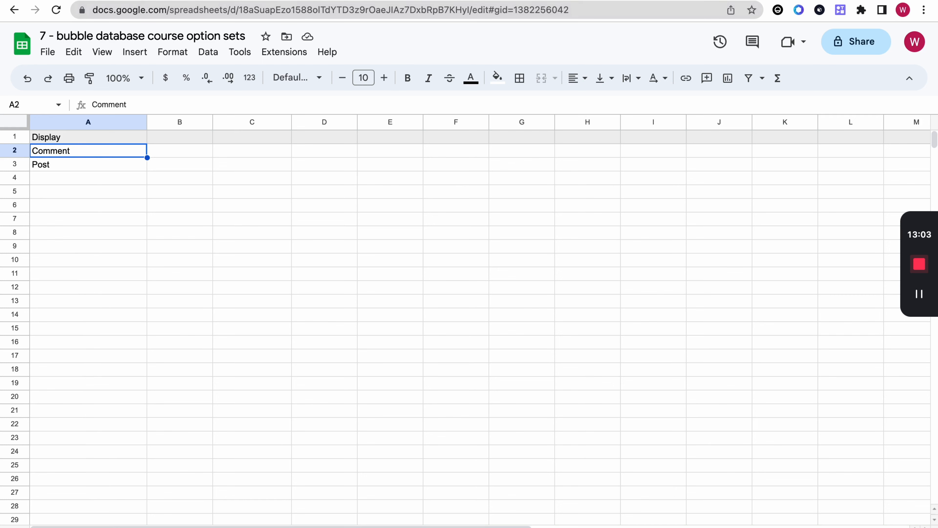
Return to the Bubble editor and create an option set named "6 - post type".
key(ctrl+Tab)
click(209, 201)
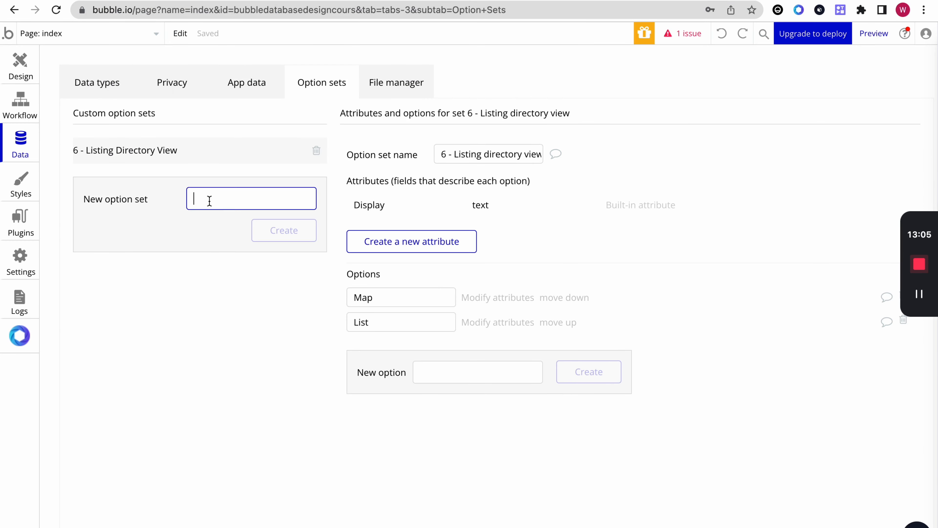
text(6 - post type)
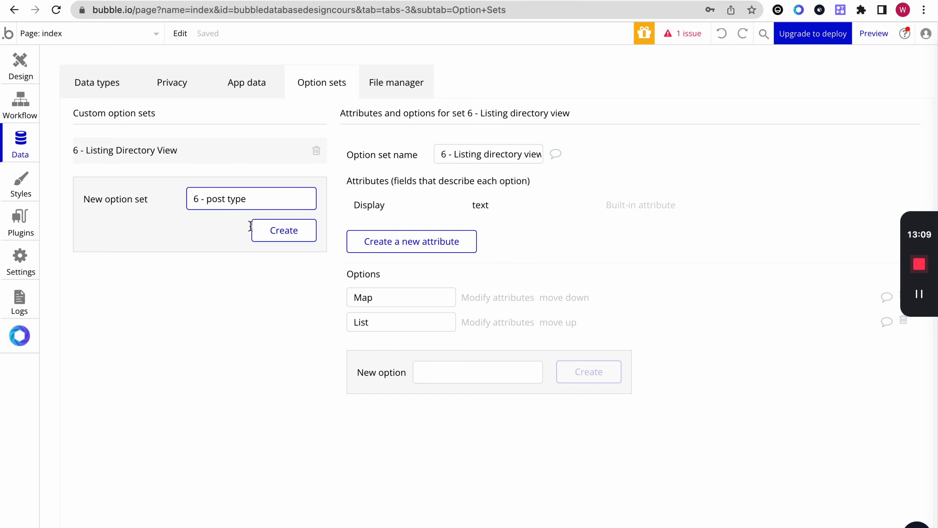
click(259, 231)
Add the options Post and Comment to the 6 - post type option set.
click(475, 318)
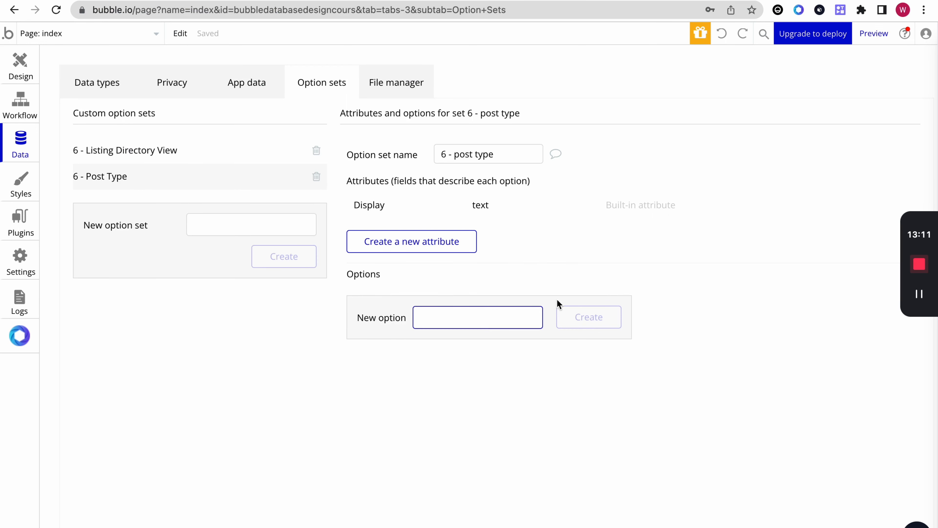
text(Post)
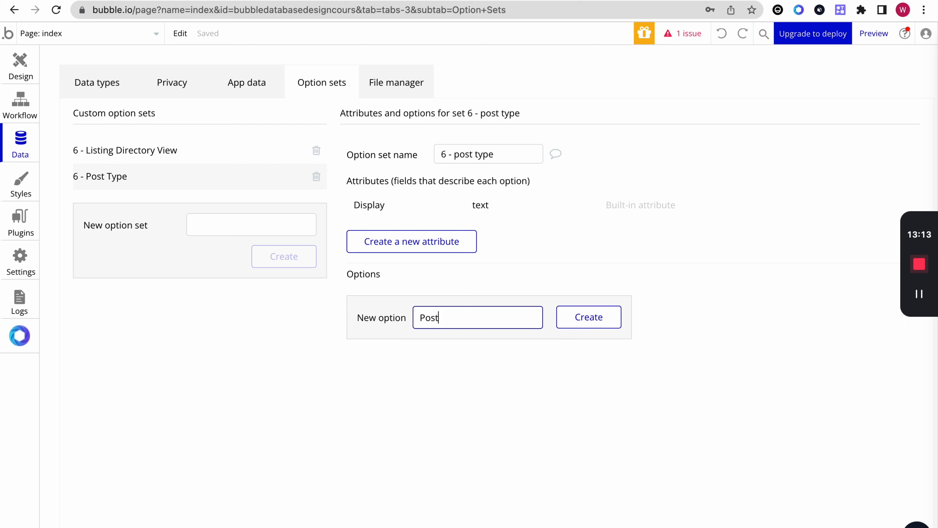
click(589, 319)
click(477, 345)
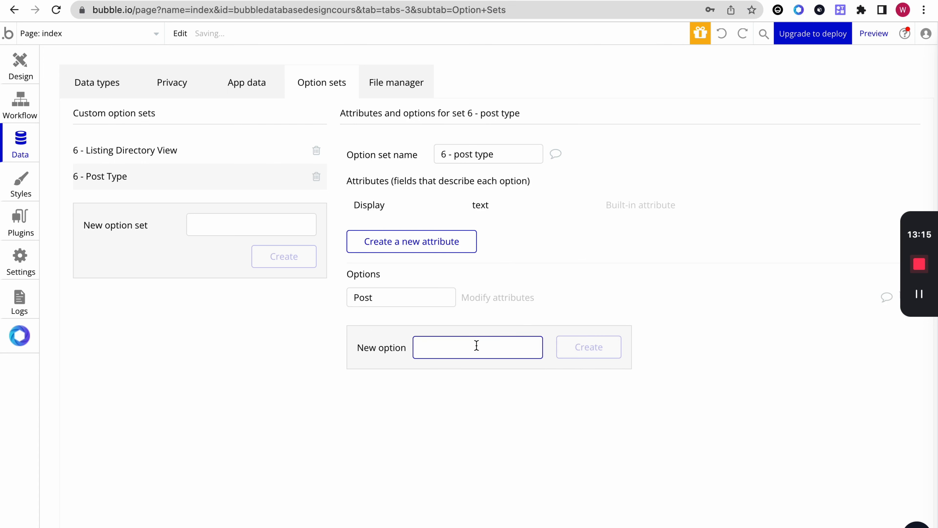
text(Comment)
click(582, 347)
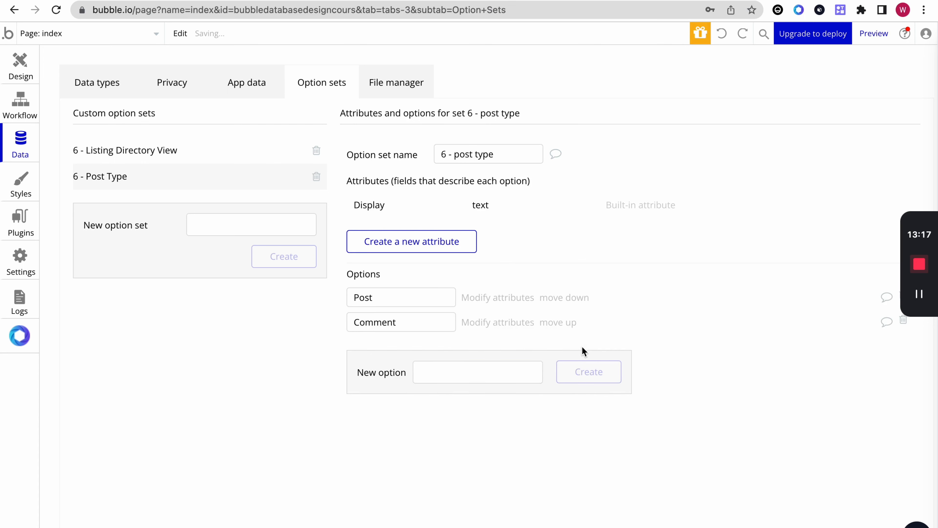
Switch to the exam results sheet in the spreadsheet and examine the Passed and Failed values under Display.
click(678, 21)
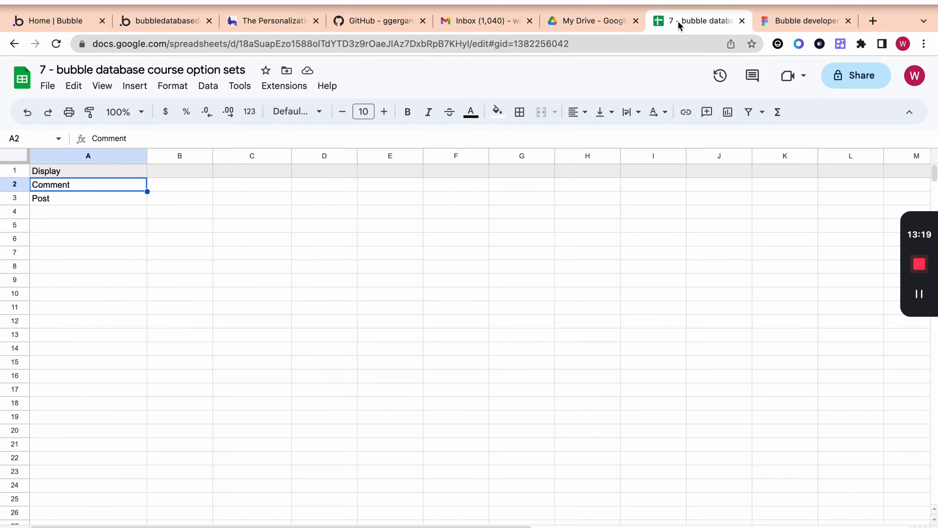
click(164, 272)
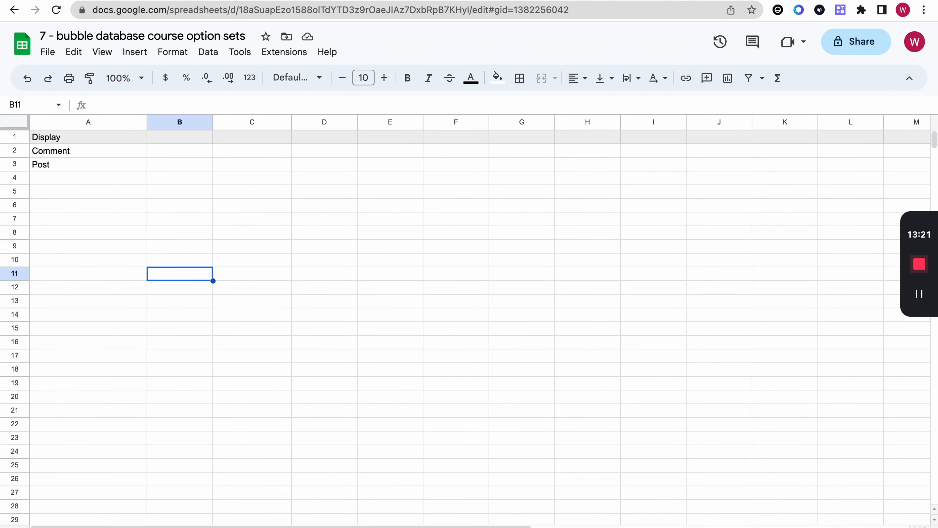
key(alt+Down)
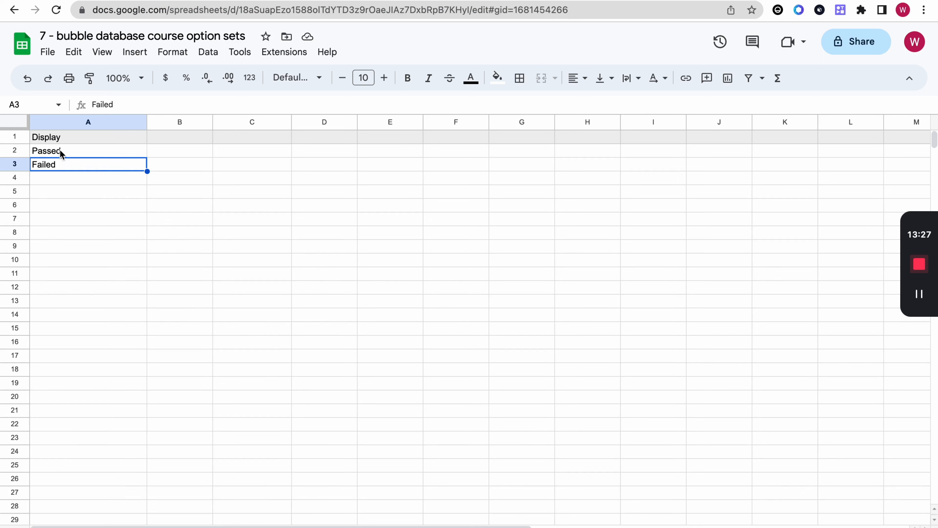
click(76, 154)
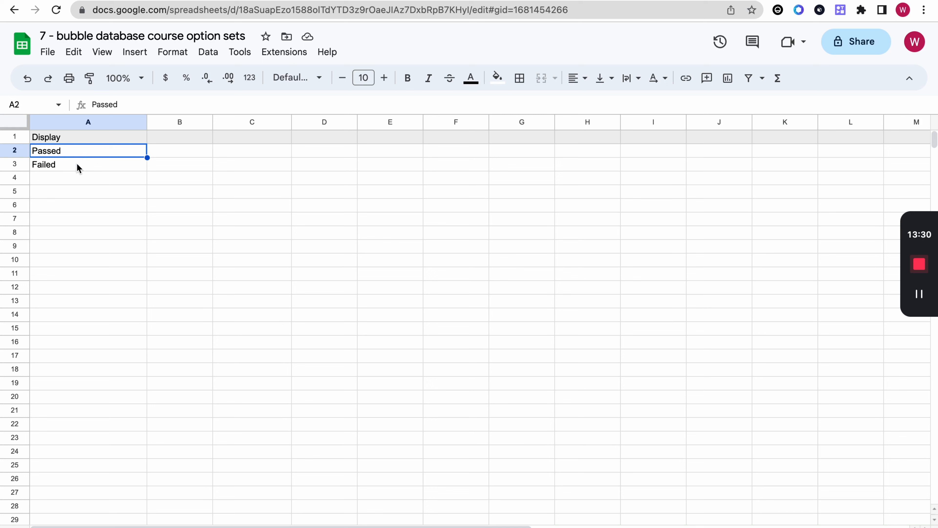
click(84, 164)
click(86, 155)
click(83, 169)
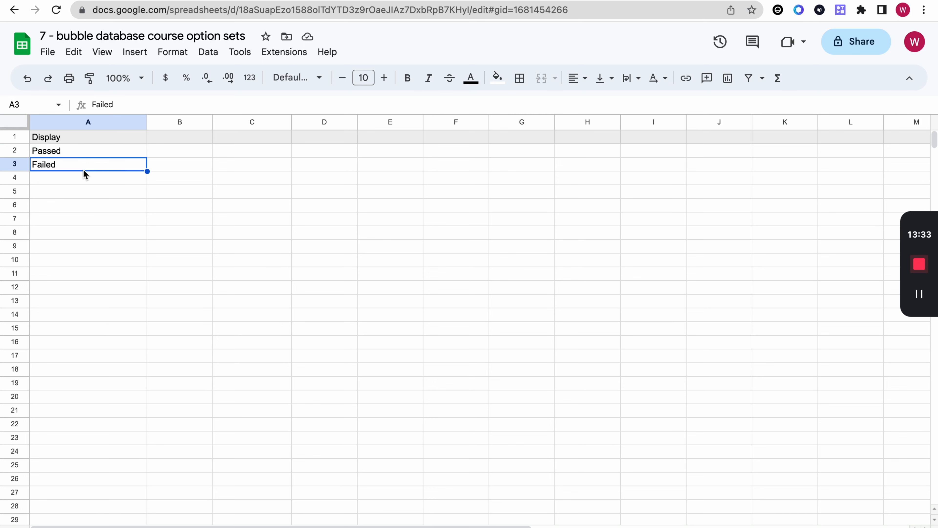
click(84, 154)
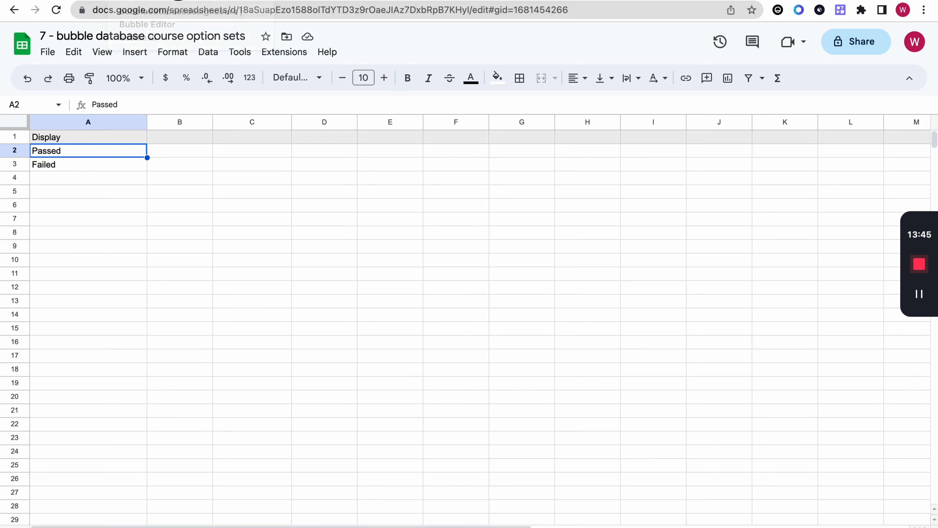
Return to the Bubble editor and create an option set named "6 - exam results".
click(166, 0)
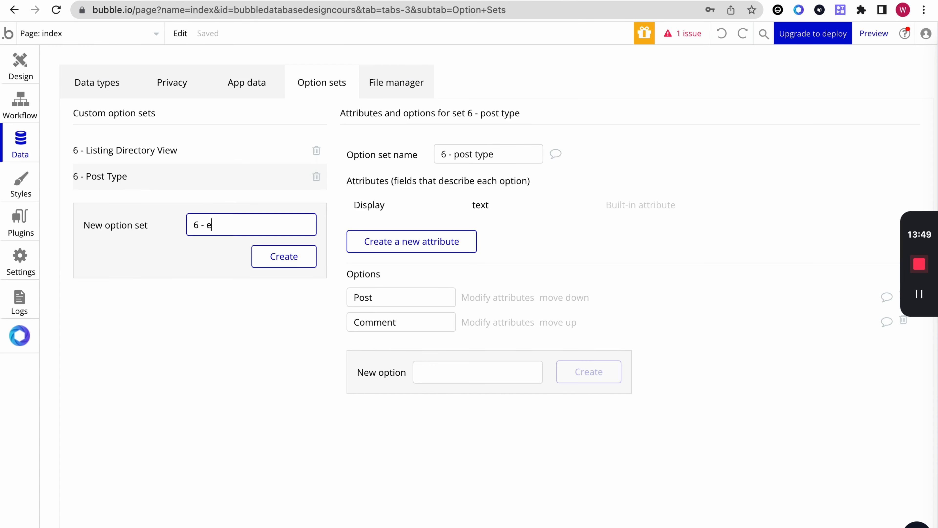
text(xam results)
click(276, 263)
Add the options Passed and Failed to the 6 - exam results option set.
click(448, 314)
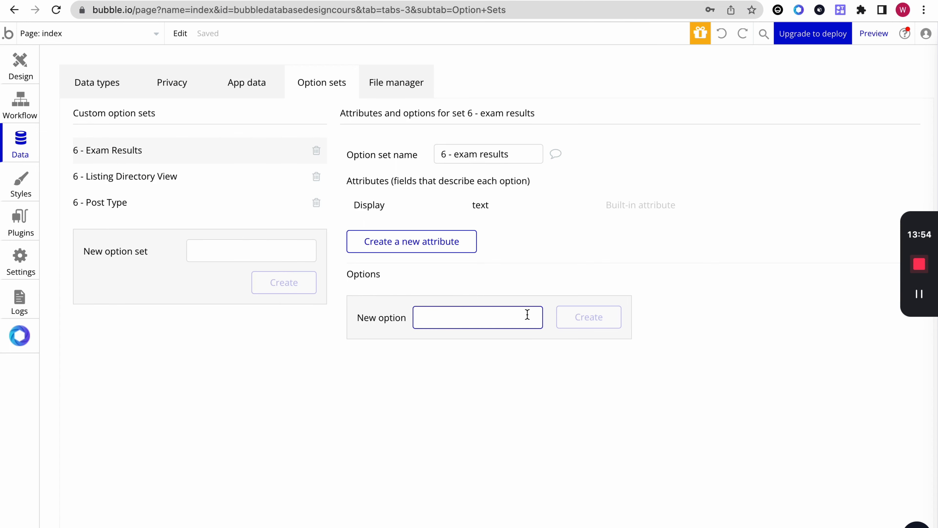
text(Passed)
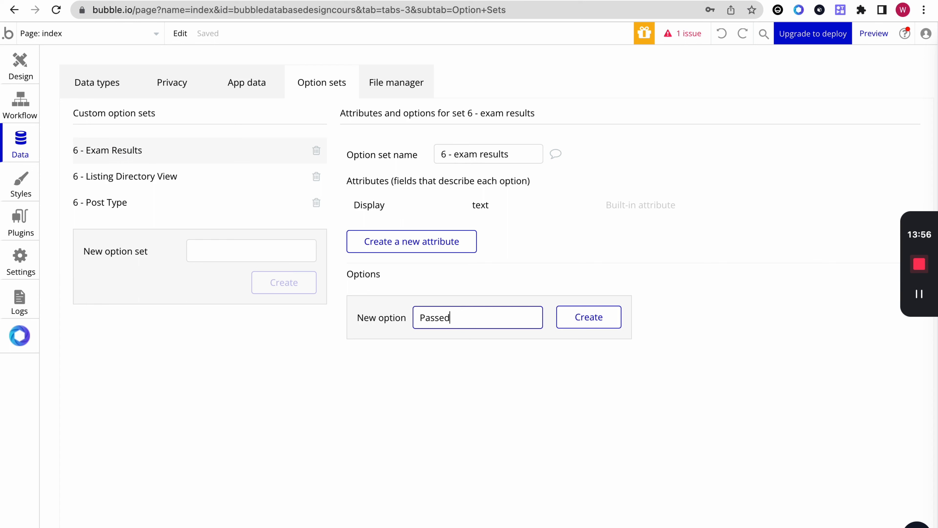
click(588, 317)
click(468, 355)
text(Failed)
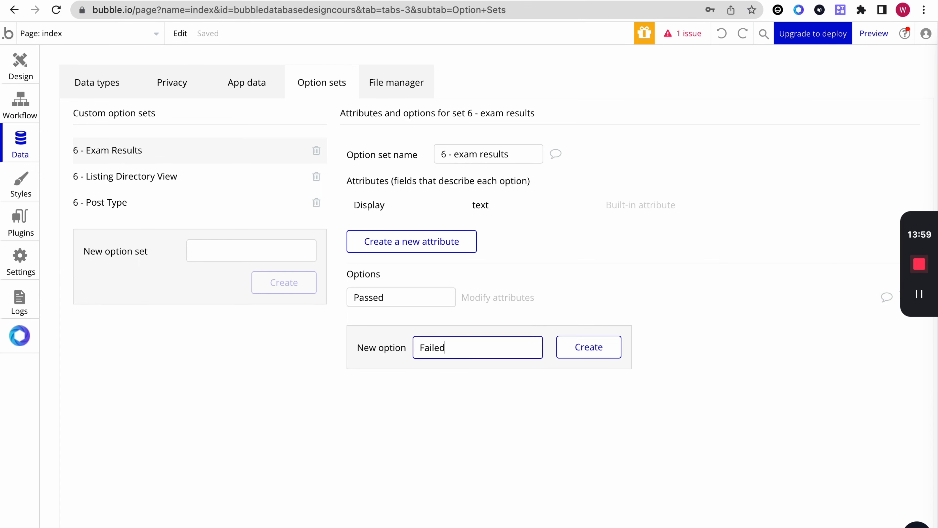
click(589, 347)
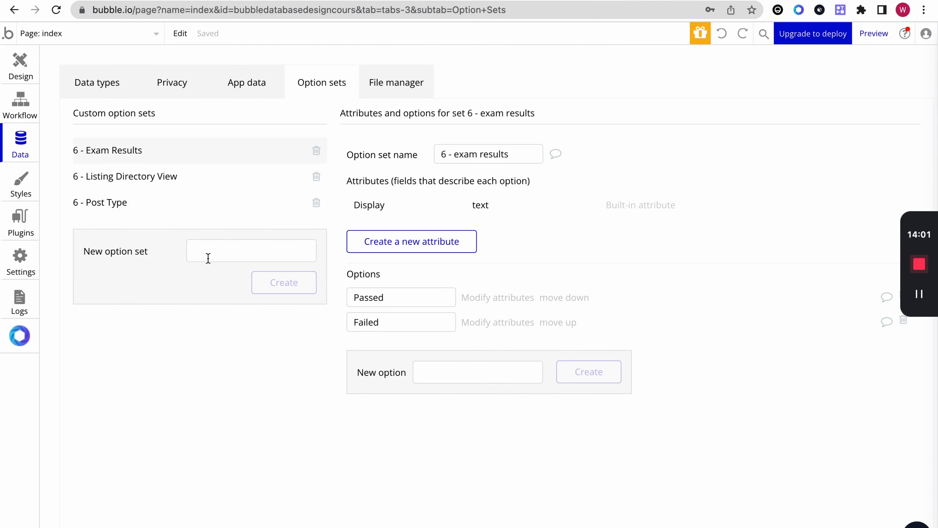
Switch to the application status sheet in the spreadsheet and examine the Accepted, Rejected and Waitlisted values.
click(199, 214)
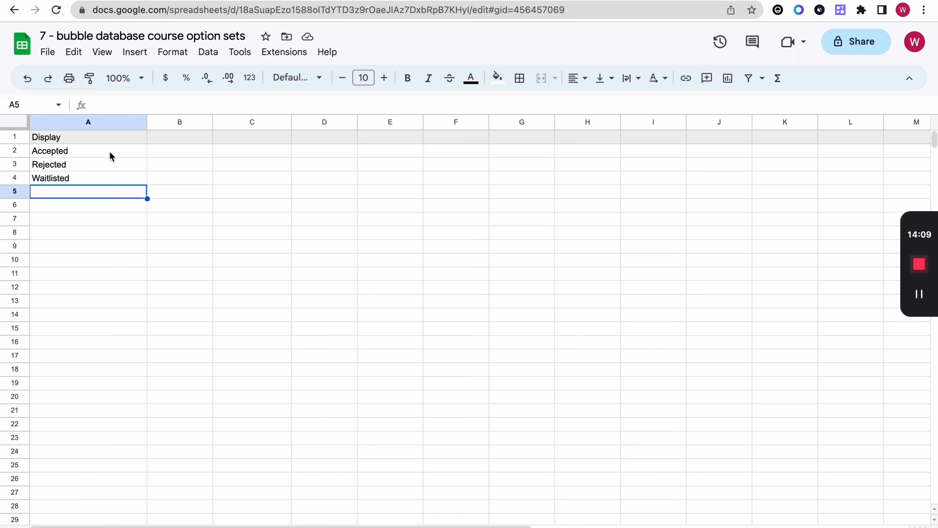
click(109, 151)
click(117, 165)
key(Down)
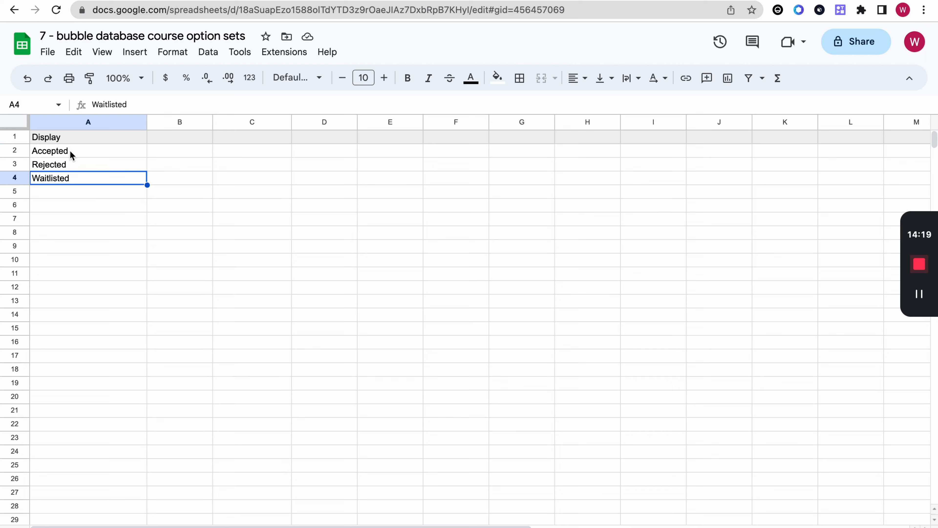
click(70, 152)
click(69, 162)
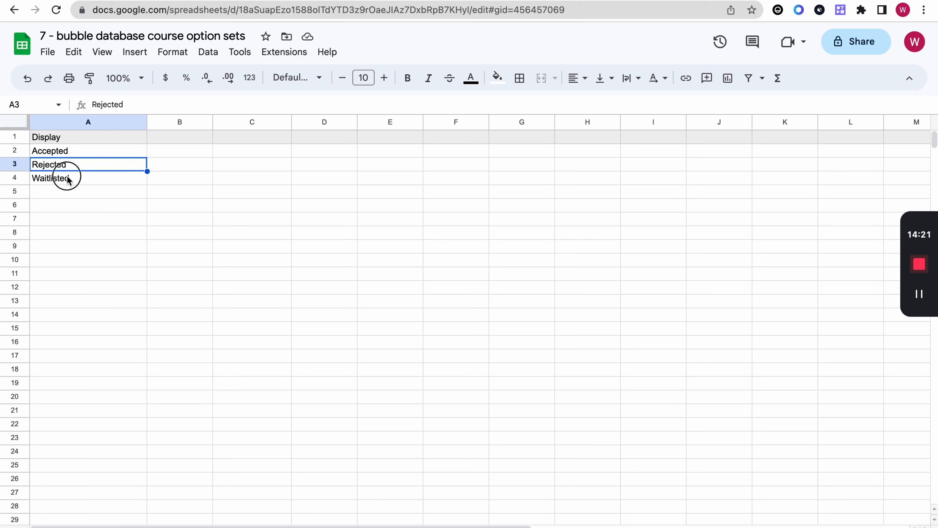
click(67, 175)
click(78, 151)
double_click(76, 152)
click(75, 163)
double_click(74, 164)
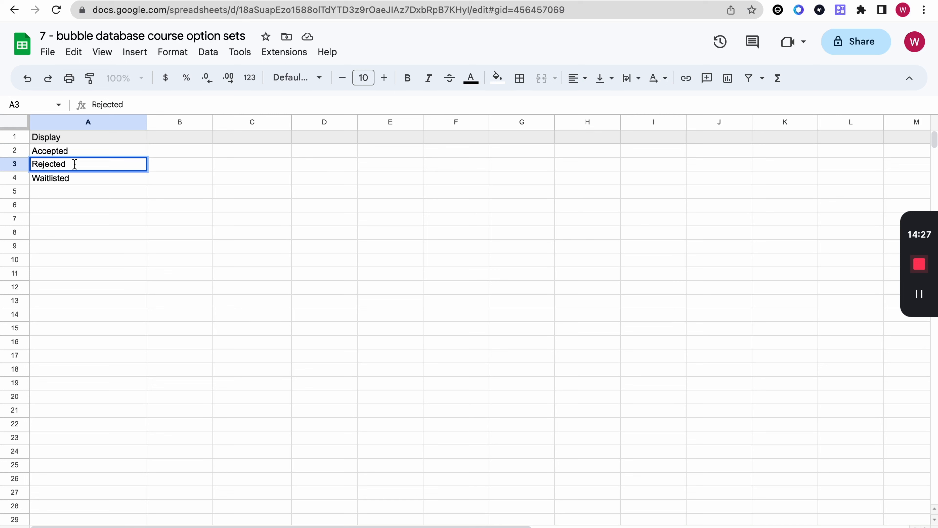
double_click(63, 178)
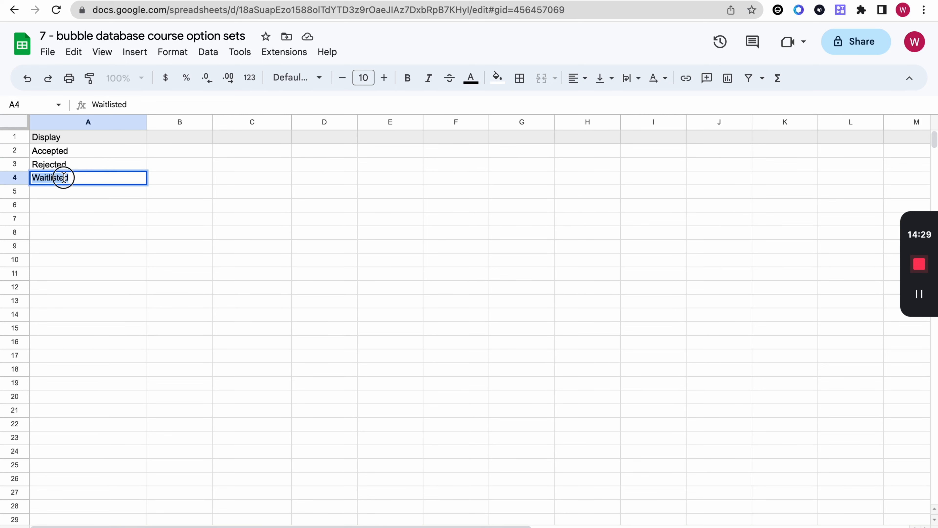
click(61, 189)
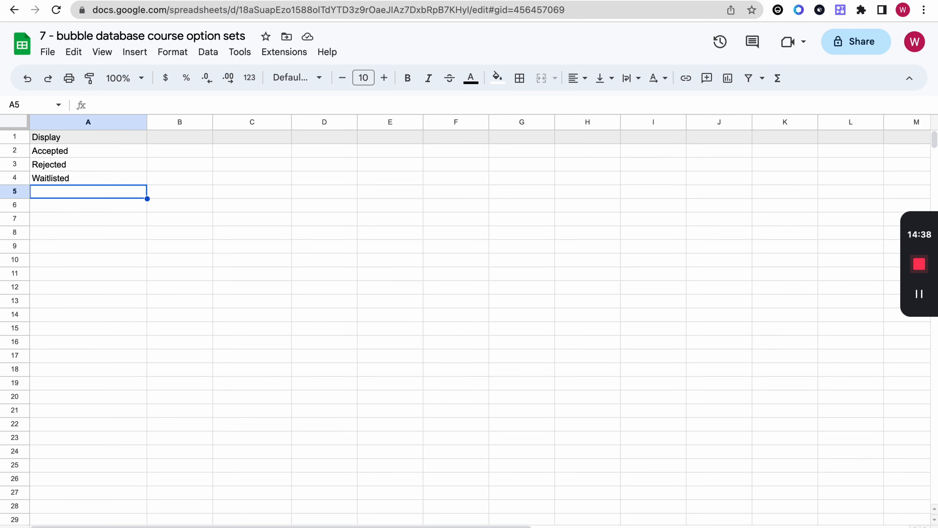
Examine how the Display header and column A relate to the Accepted row beneath it.
click(82, 137)
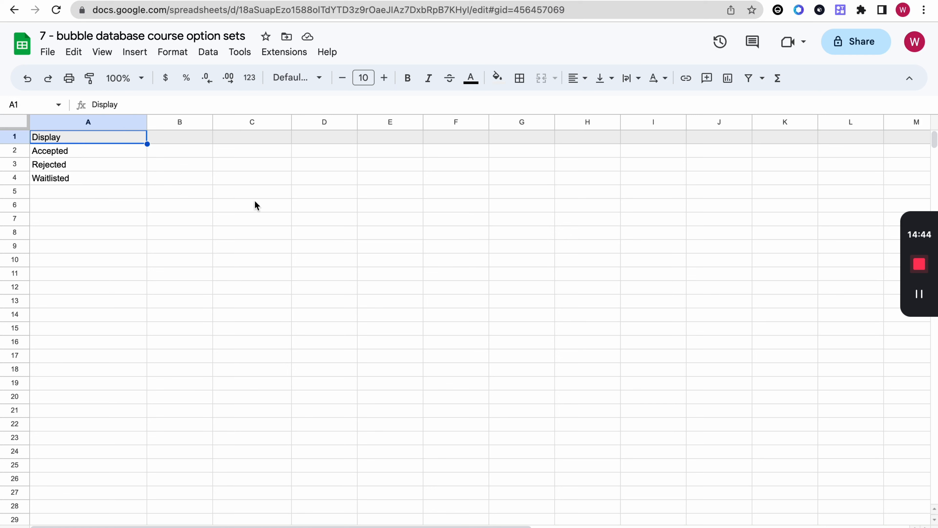
click(87, 152)
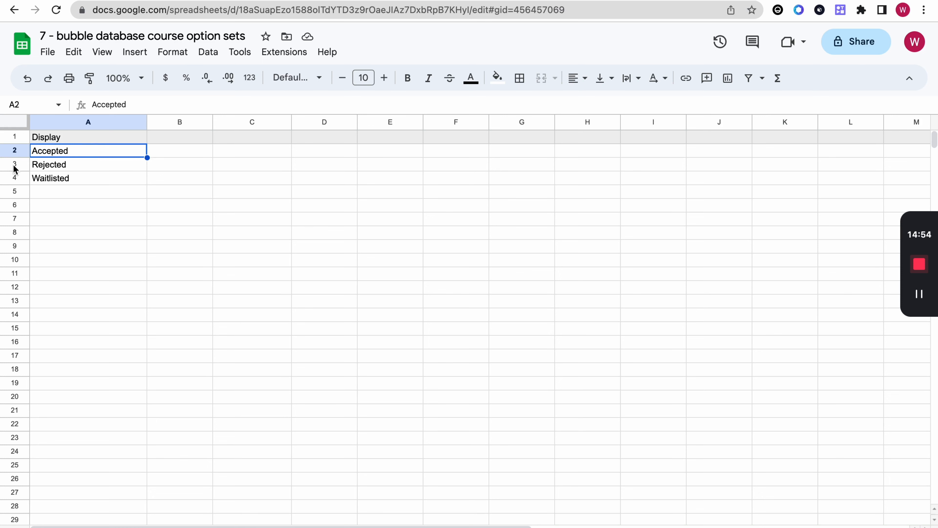
click(60, 122)
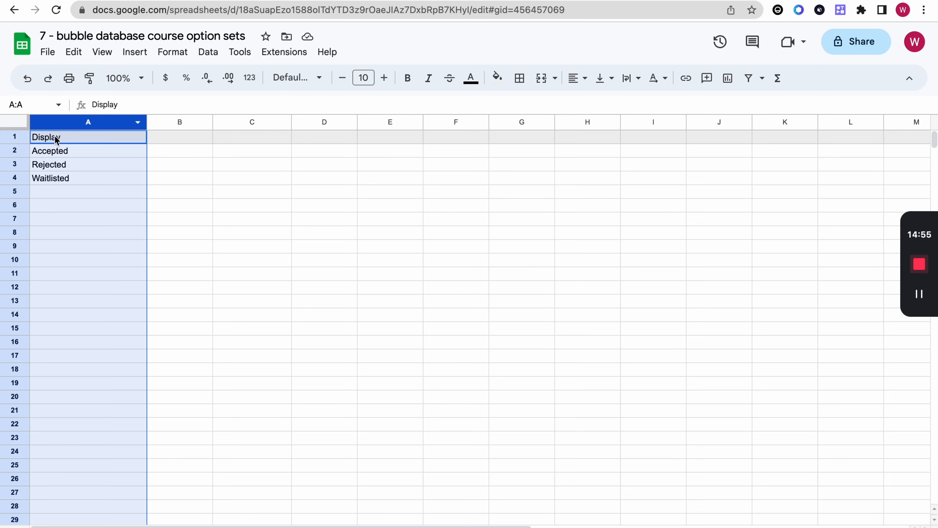
click(17, 151)
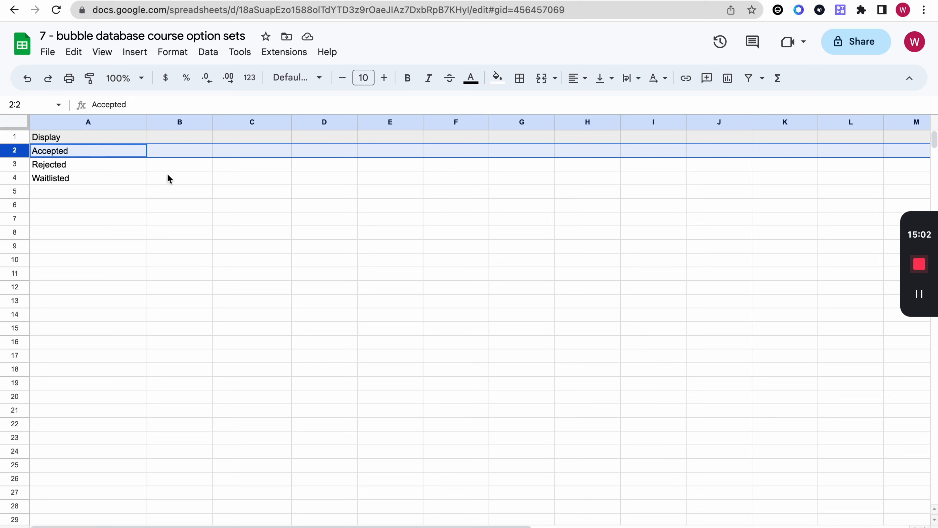
click(208, 184)
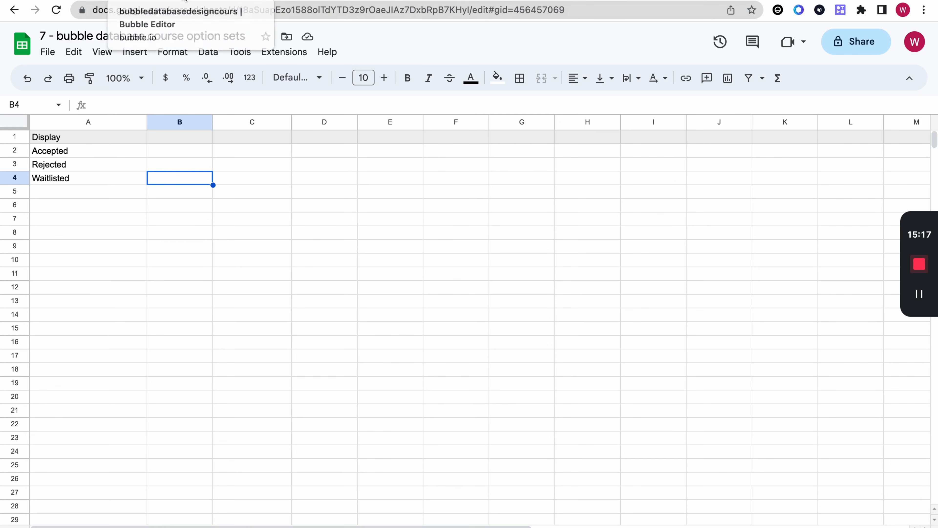
Return to the Bubble editor and create an option set named "6 - application status".
click(185, 0)
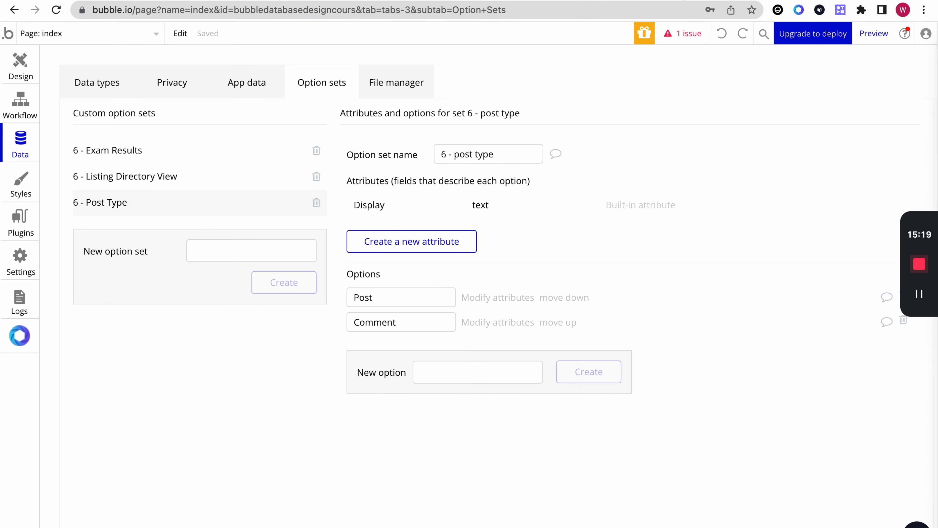
key(ctrl+Tab)
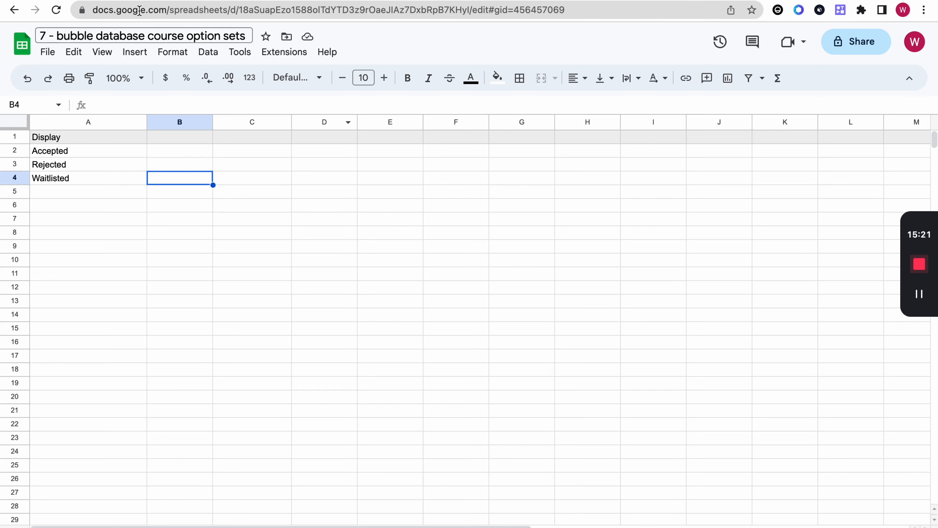
click(186, 1)
click(213, 257)
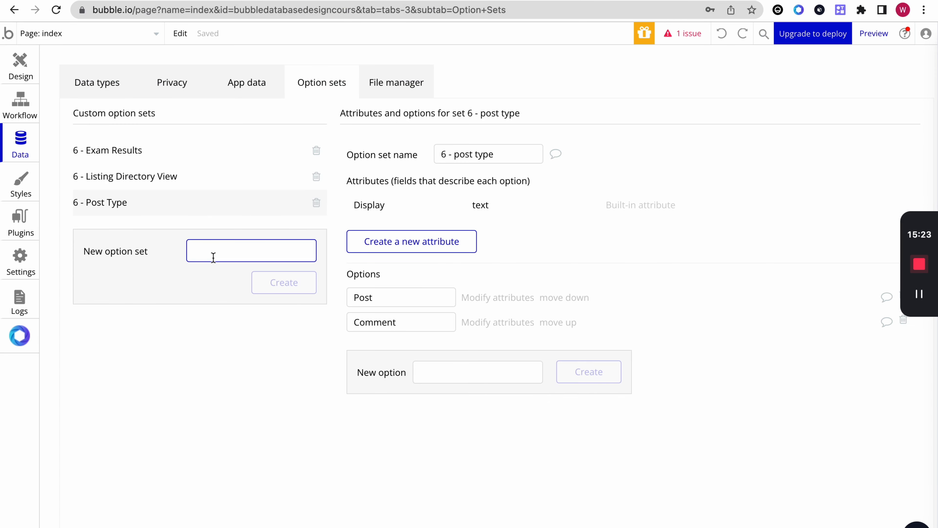
text(6 - appl)
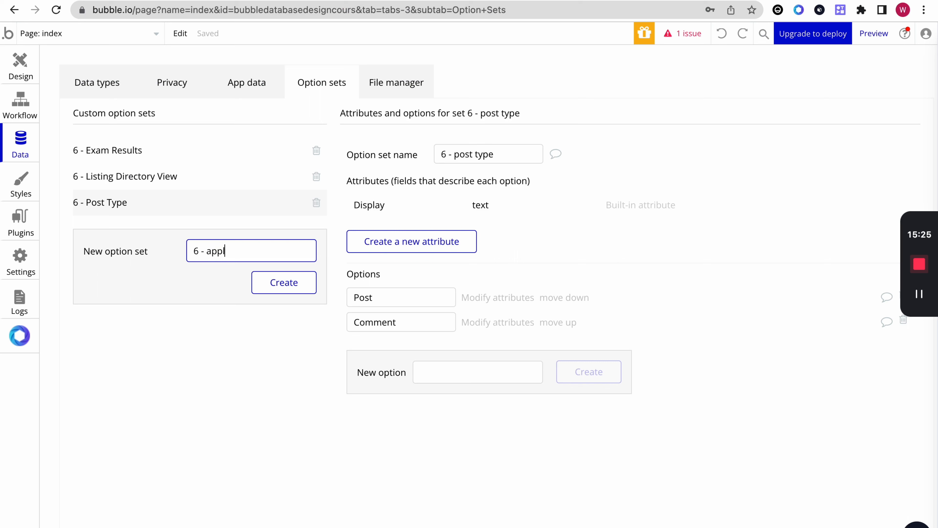
text(icatio)
key(BackSpace)
text(n status)
click(259, 281)
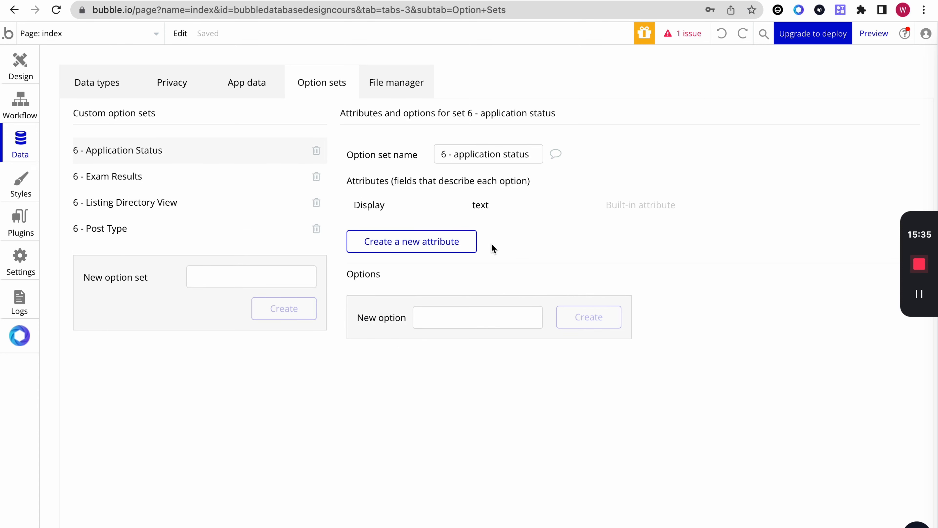
Copy Accepted from the spreadsheet's Display column and add it as an option to the 6 - application status set.
click(463, 302)
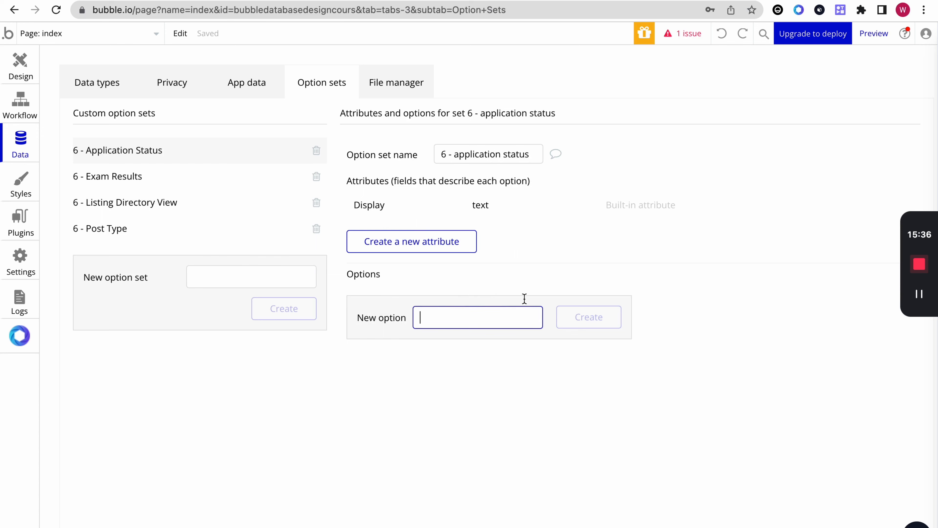
click(715, 3)
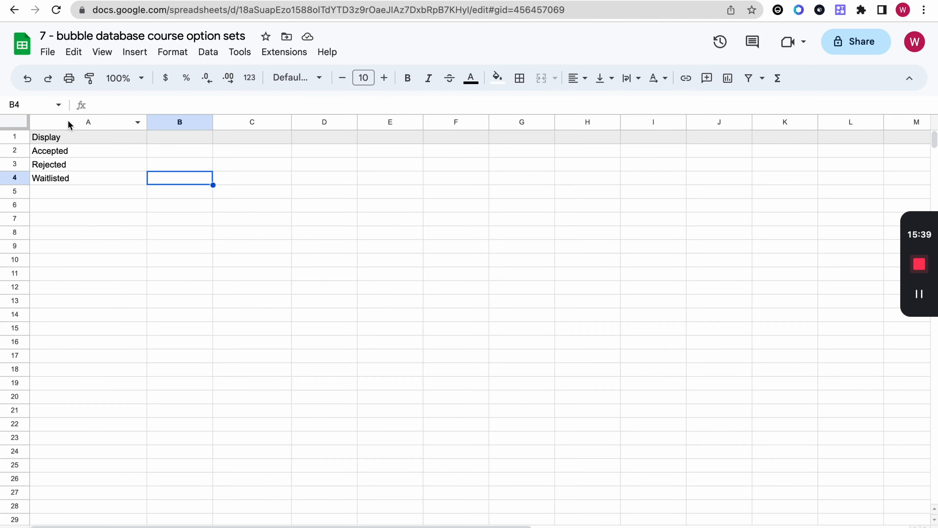
click(60, 152)
double_click(60, 152)
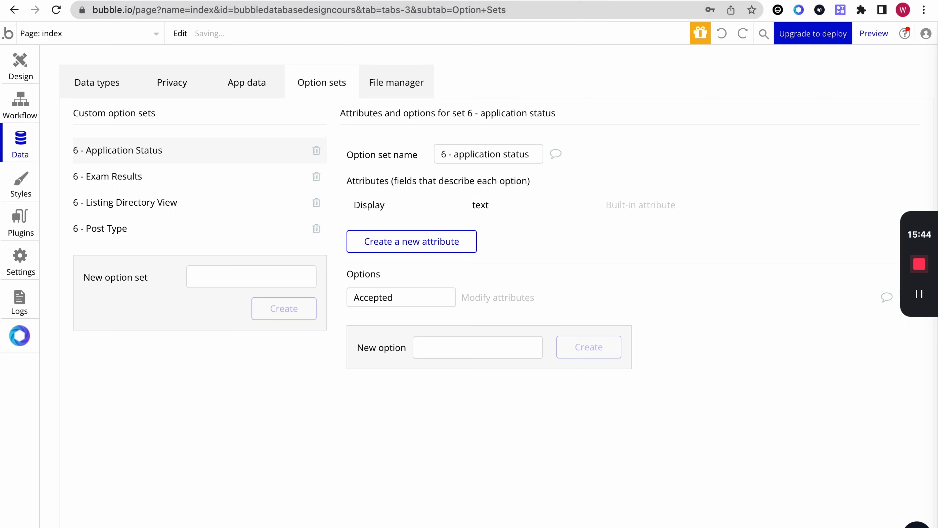
Copy Rejected from the spreadsheet and add it as an option to the 6 - application status set in Bubble.
key(ctrl+shift+Tab)
click(75, 163)
double_click(75, 163)
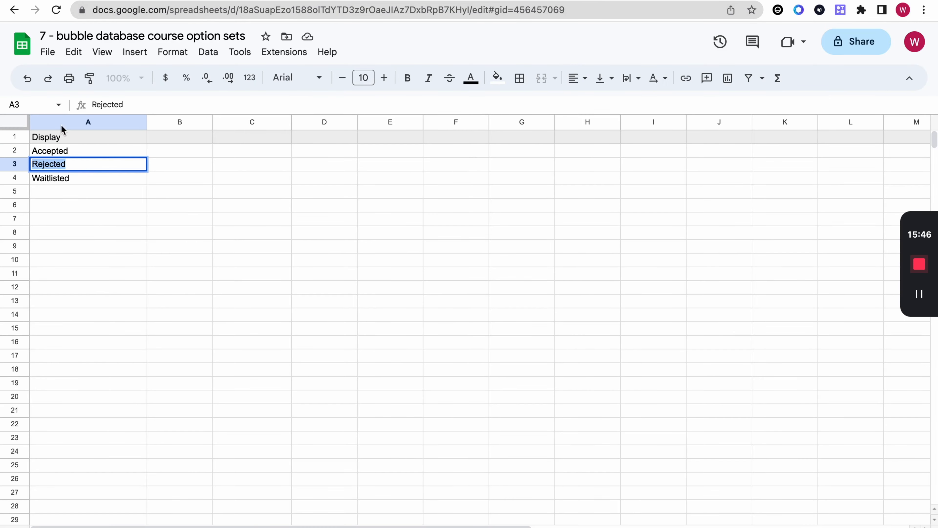
key(ctrl+c)
key(ctrl+Tab)
click(442, 351)
key(ctrl+v)
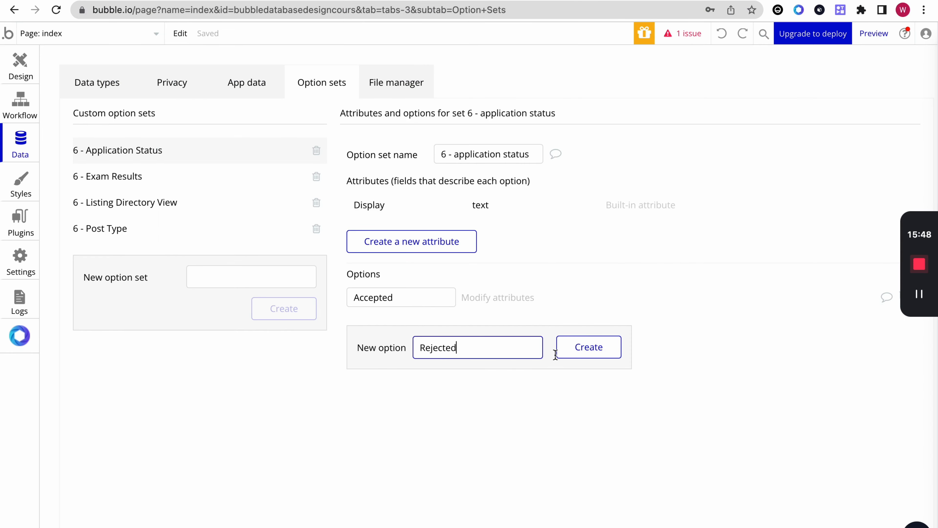
click(557, 353)
Copy Waitlisted from the spreadsheet and add it as the third option of the 6 - application status set.
key(ctrl+shift+Tab)
click(79, 179)
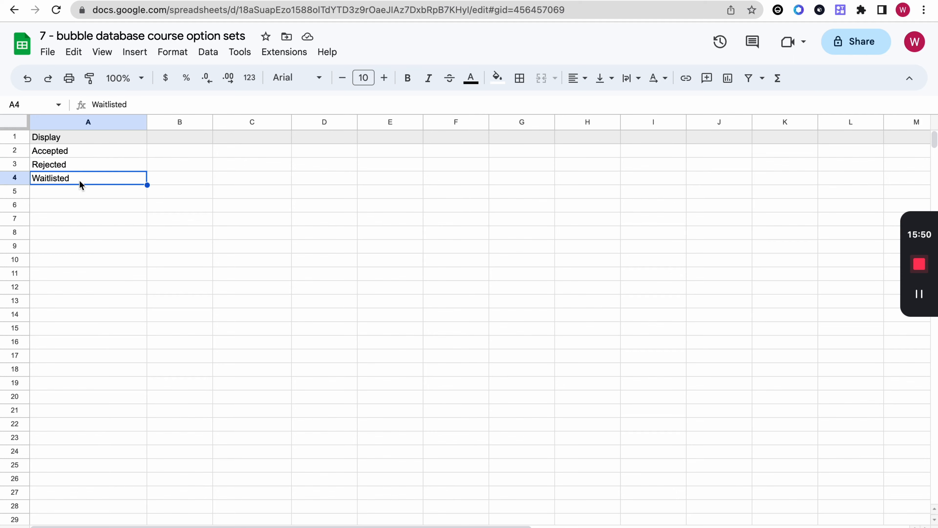
double_click(79, 179)
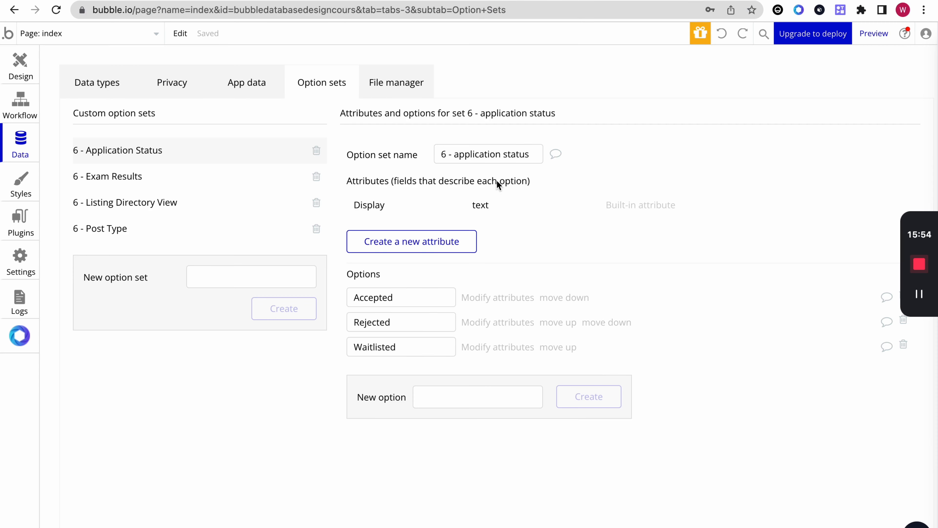
Switch to the resume sheet in the spreadsheet and examine its resume_name, for_user, Resume content and Status columns.
click(683, 21)
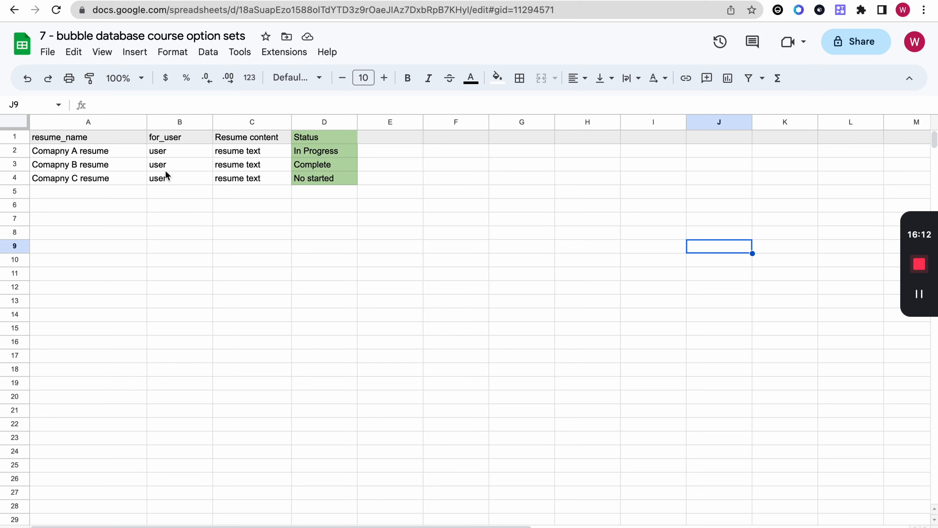
click(101, 153)
click(100, 164)
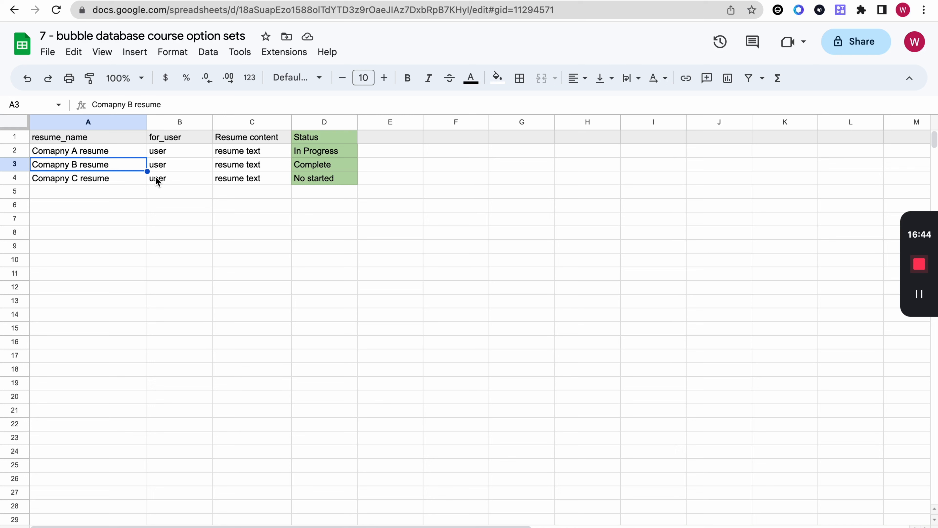
click(180, 165)
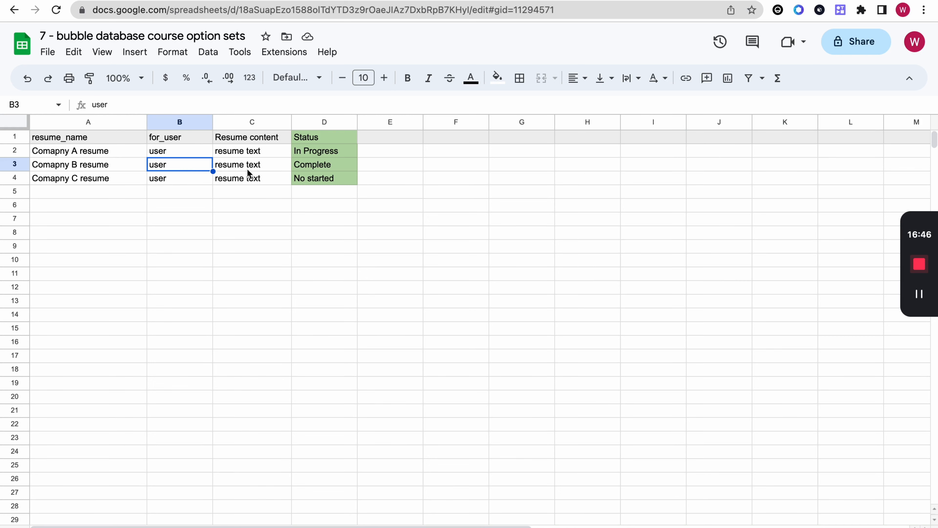
click(248, 169)
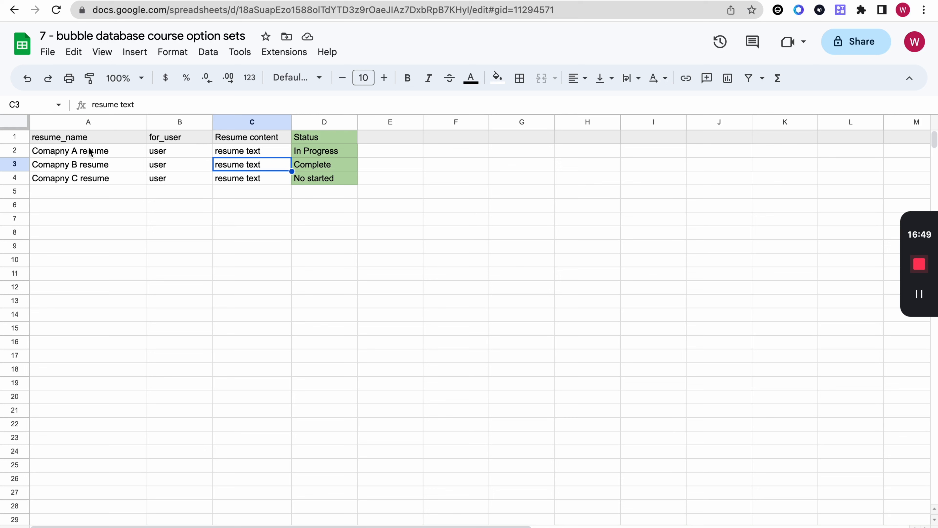
click(72, 152)
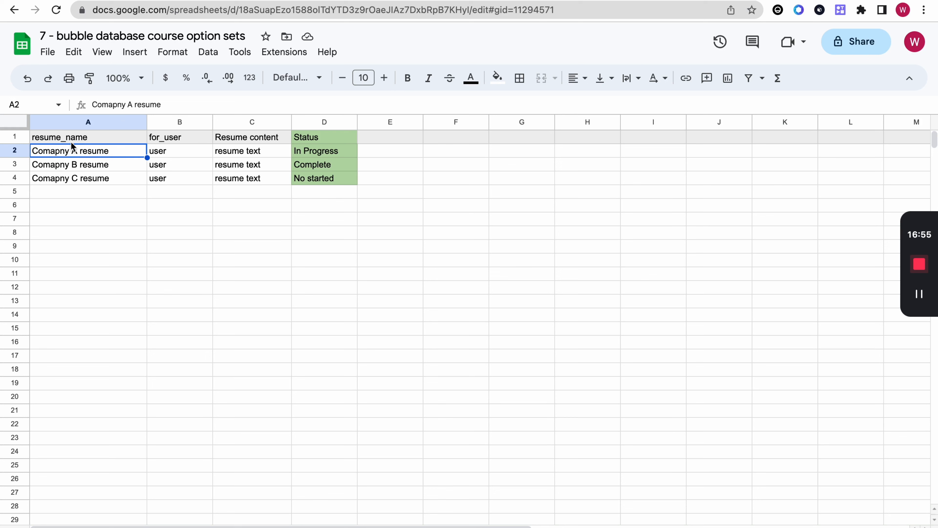
drag(333, 138, 324, 182)
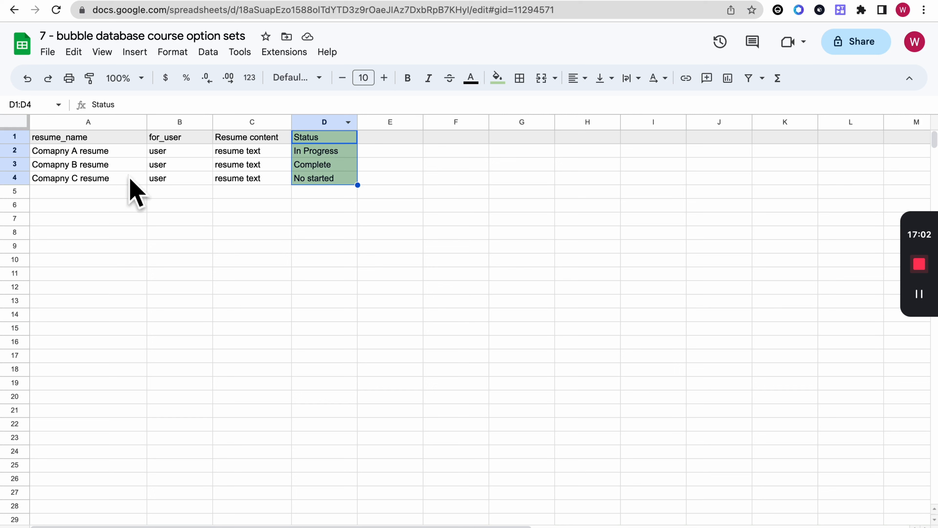
click(317, 139)
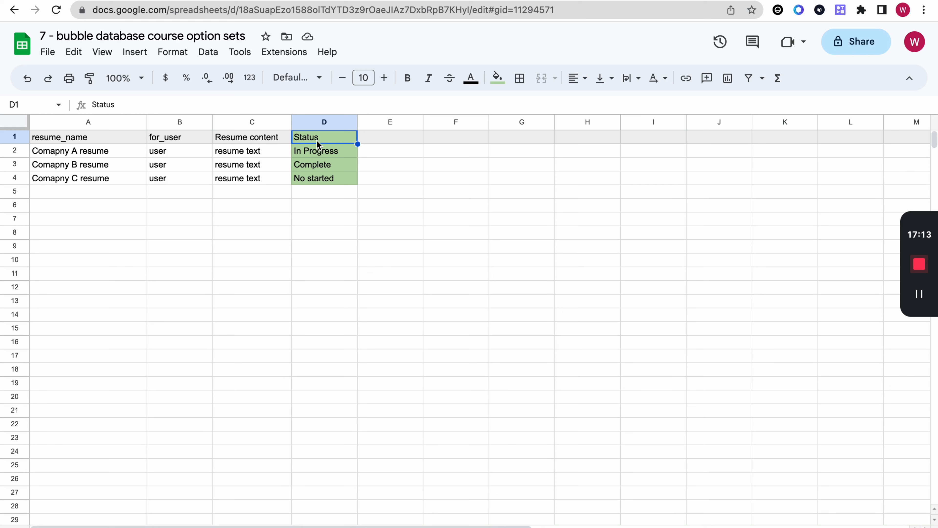
Examine the individual resume rows, comparing their user and content cells with the In Progress, Complete and No started statuses.
click(142, 155)
click(109, 164)
click(190, 154)
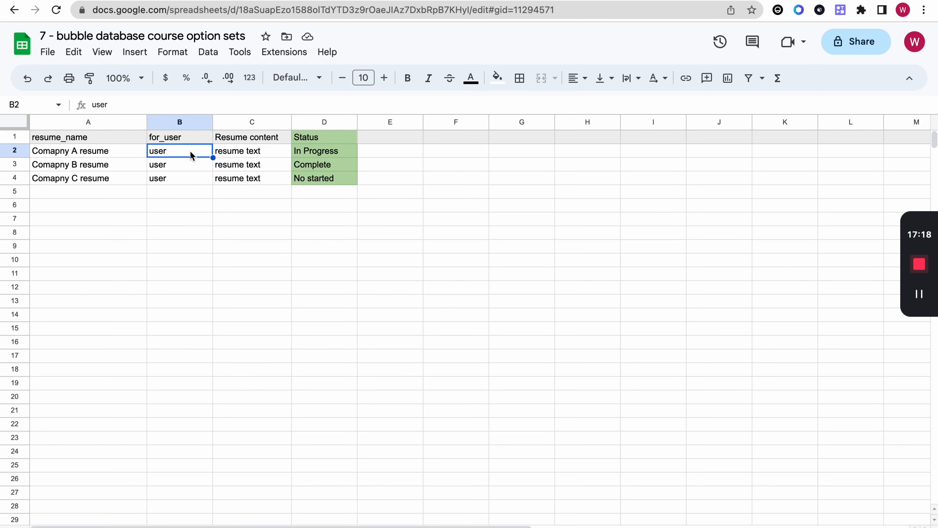
click(135, 164)
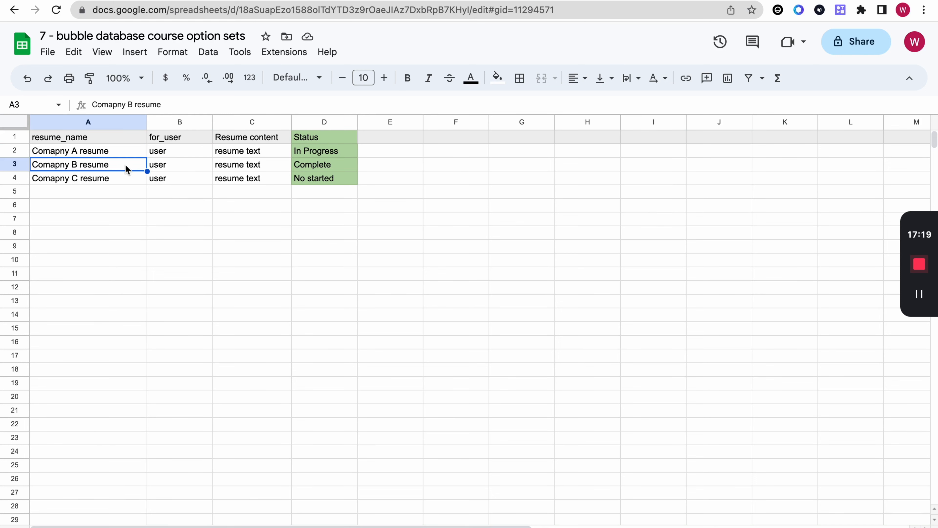
click(201, 170)
click(229, 161)
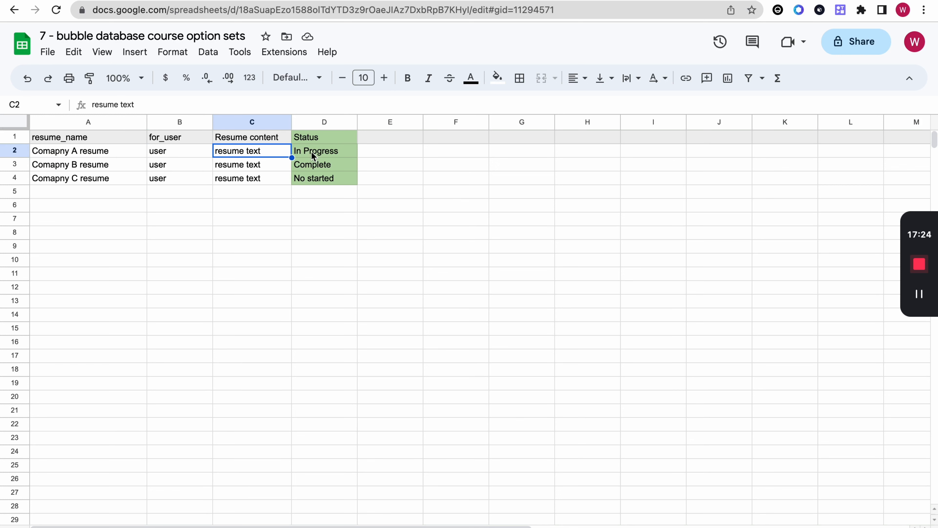
click(312, 162)
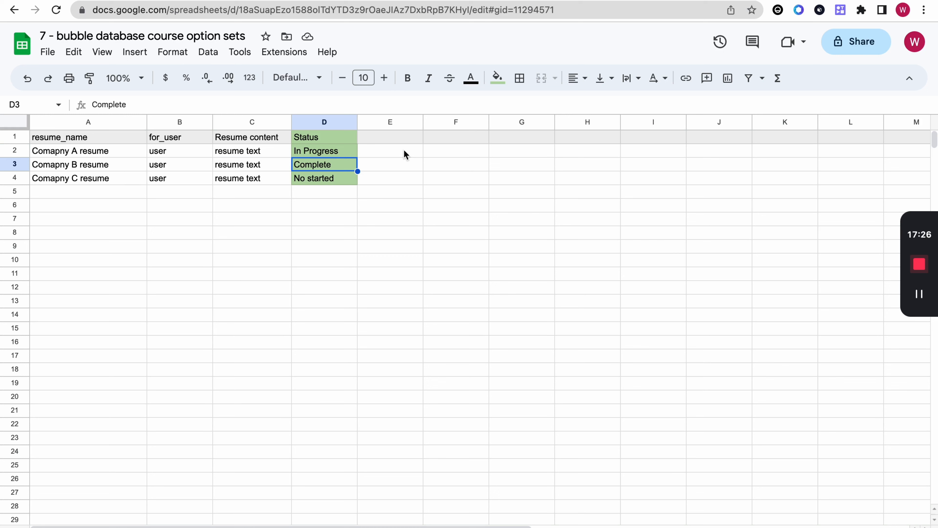
click(336, 150)
click(324, 182)
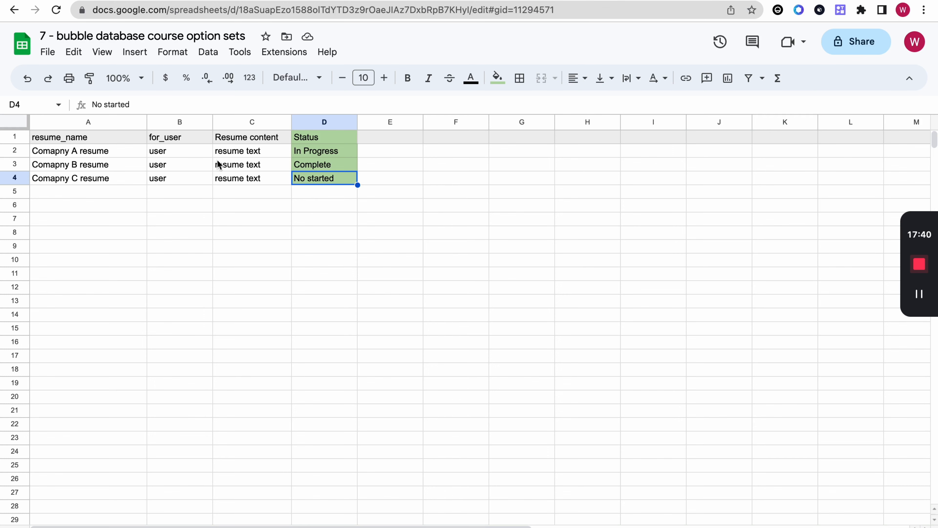
Switch to the Bubble editor and create a new option set named 6 - resume status.
mouse_move(166, 5)
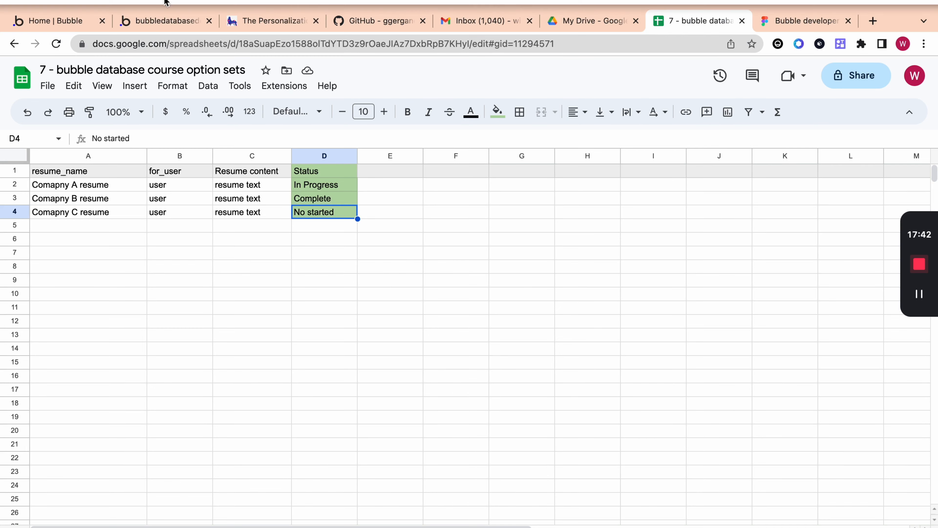
click(158, 21)
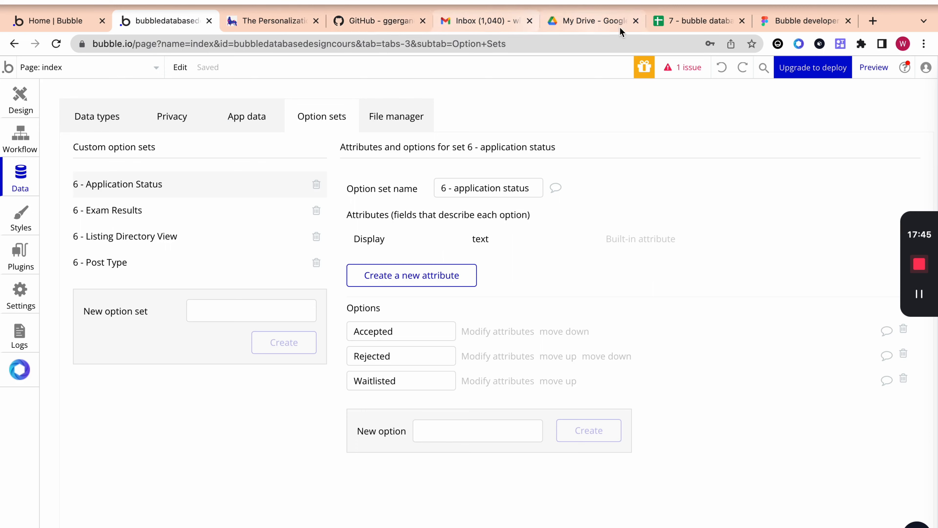
click(233, 285)
text(6 - )
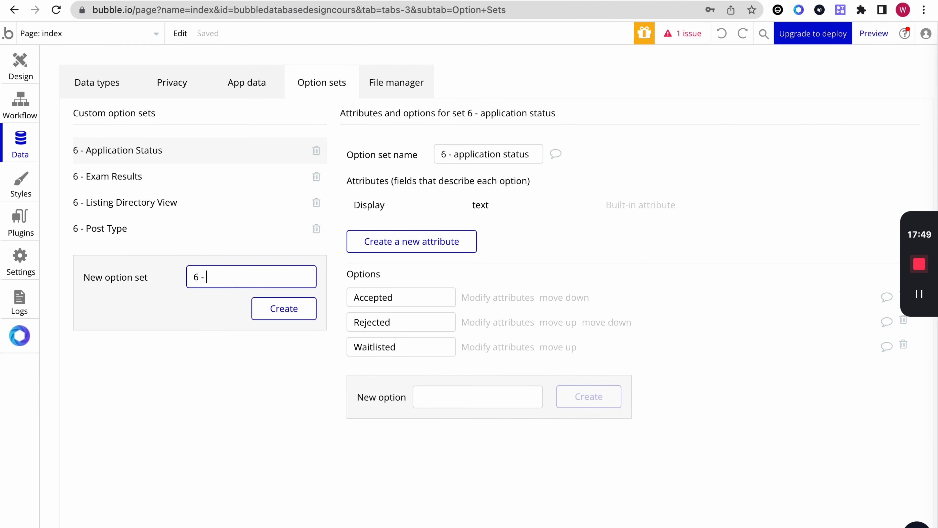
text(resume status)
click(256, 303)
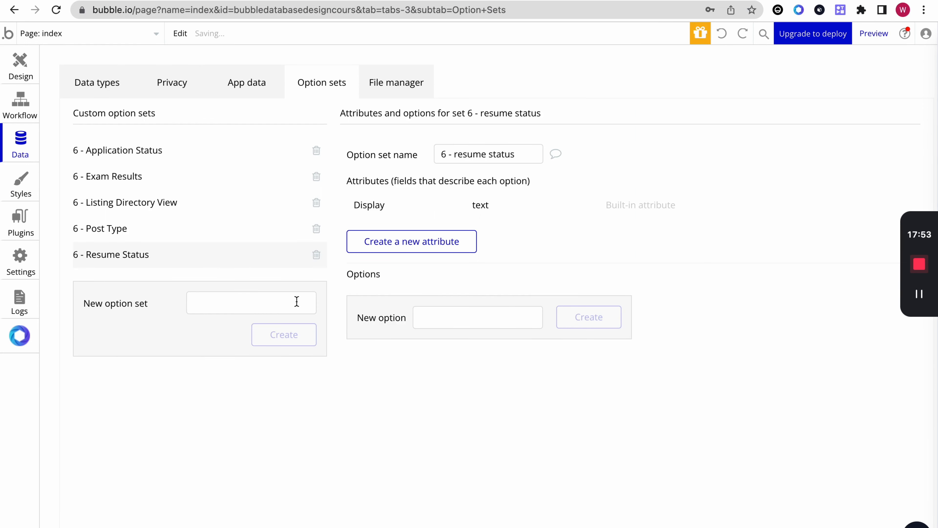
Add Not started and In progress as the first two options of the 6 - resume status set.
click(466, 322)
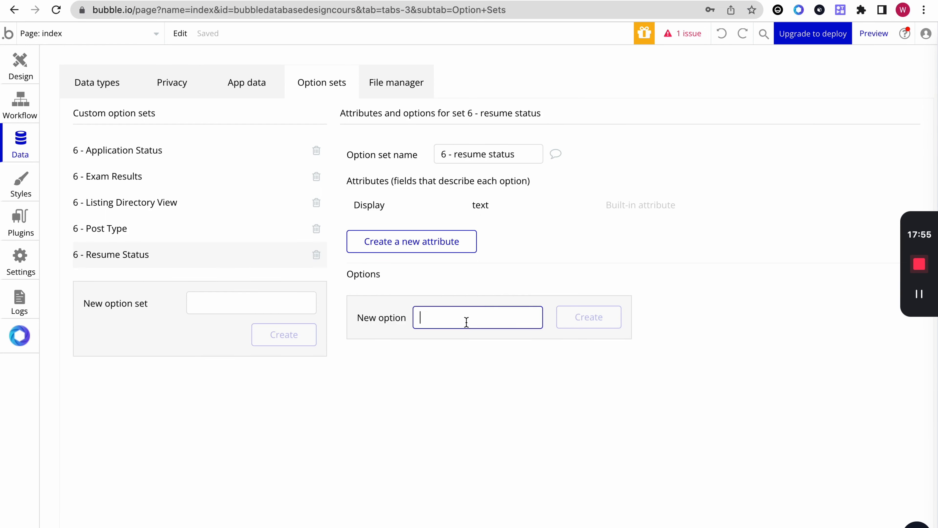
text(Not started)
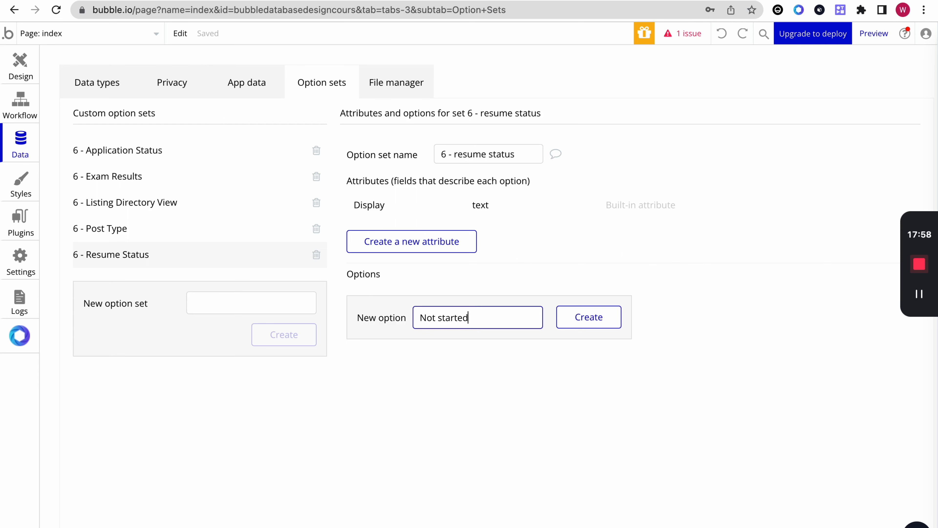
key(Return)
text(I)
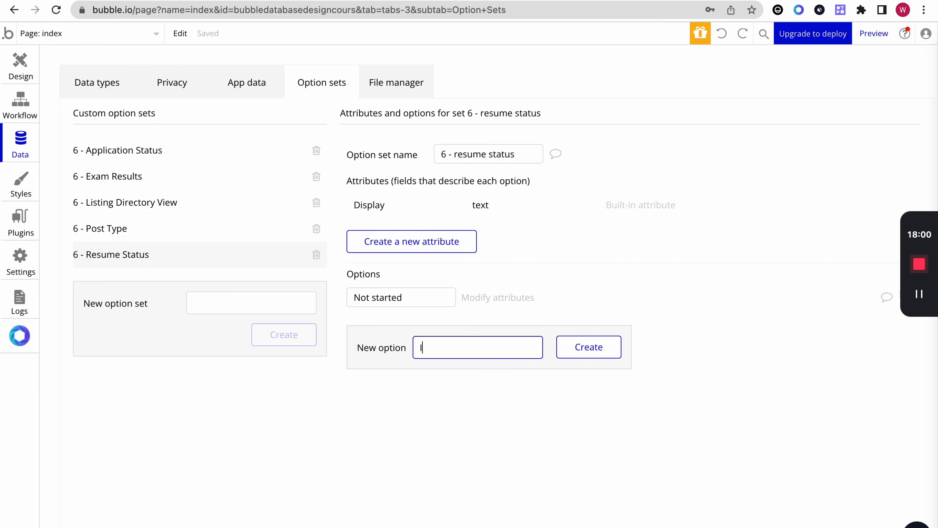
text(n progress)
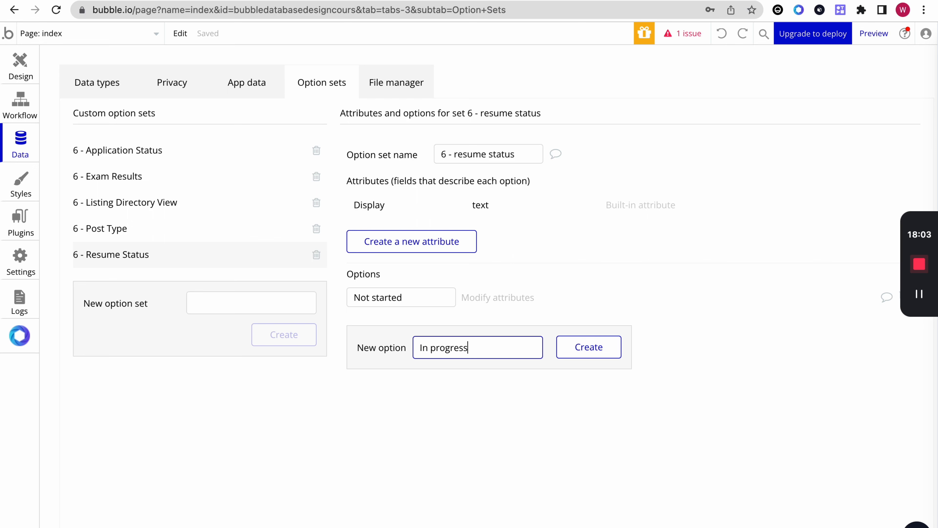
key(Return)
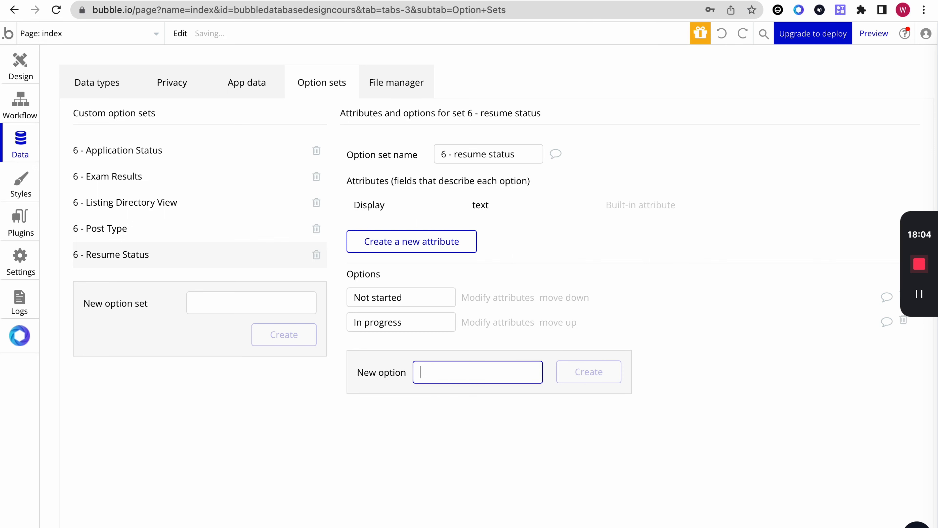
Add Published as the third option of the 6 - resume status set.
text(Com)
key(BackSpace)
key(BackSpace)
key(BackSpace)
text(Published)
click(607, 368)
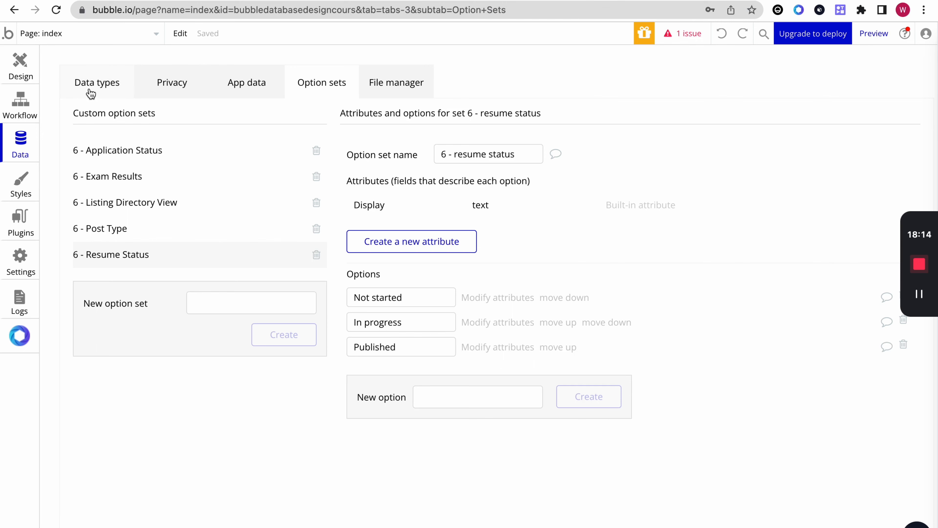
Review the resume sheet in the spreadsheet against the options of the 6 - resume status set in Bubble.
key(ctrl+Tab)
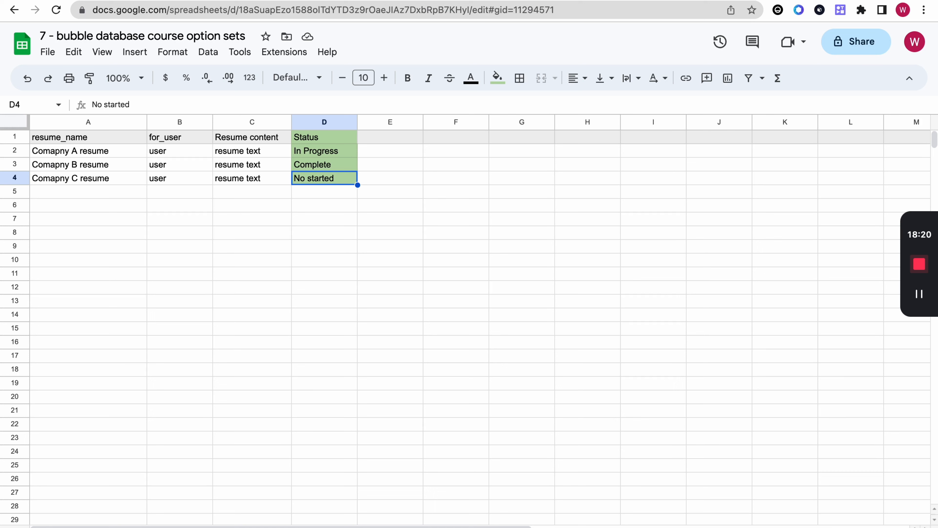
click(513, 413)
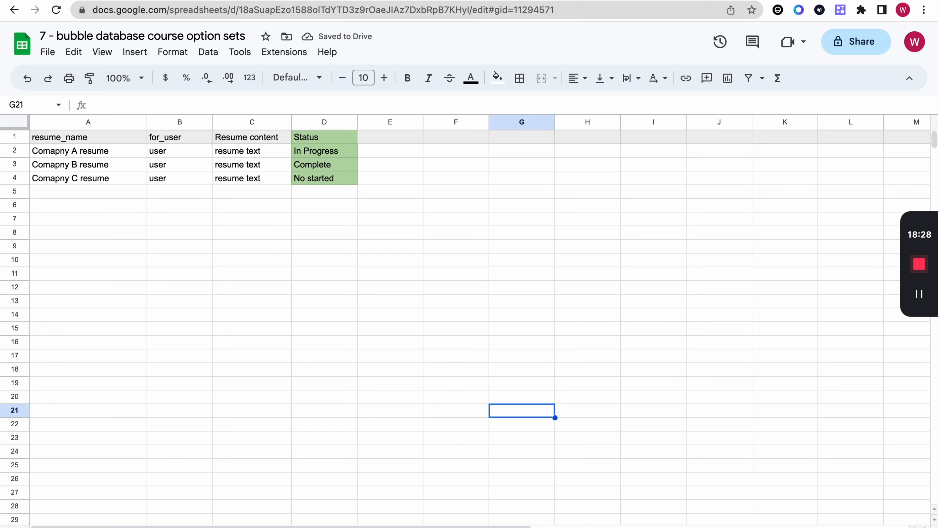
click(590, 503)
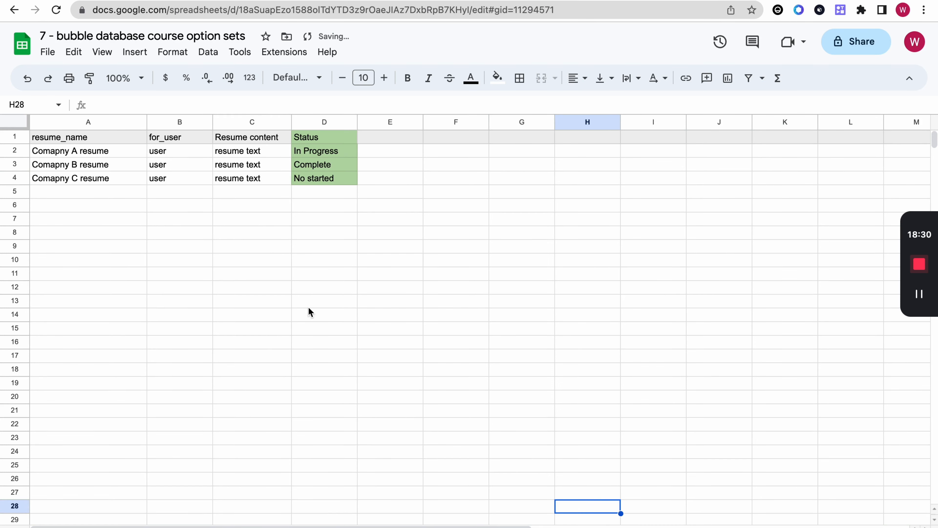
click(252, 272)
click(286, 1)
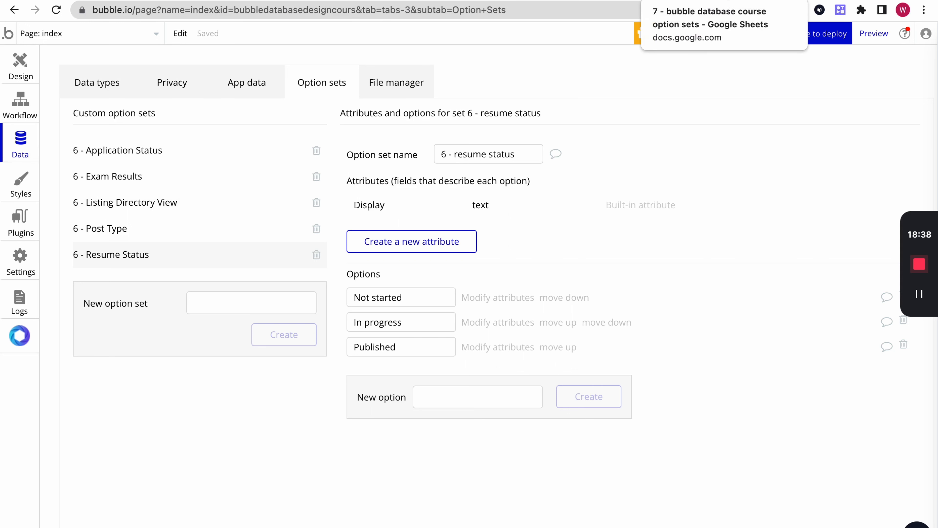
click(684, 0)
click(38, 155)
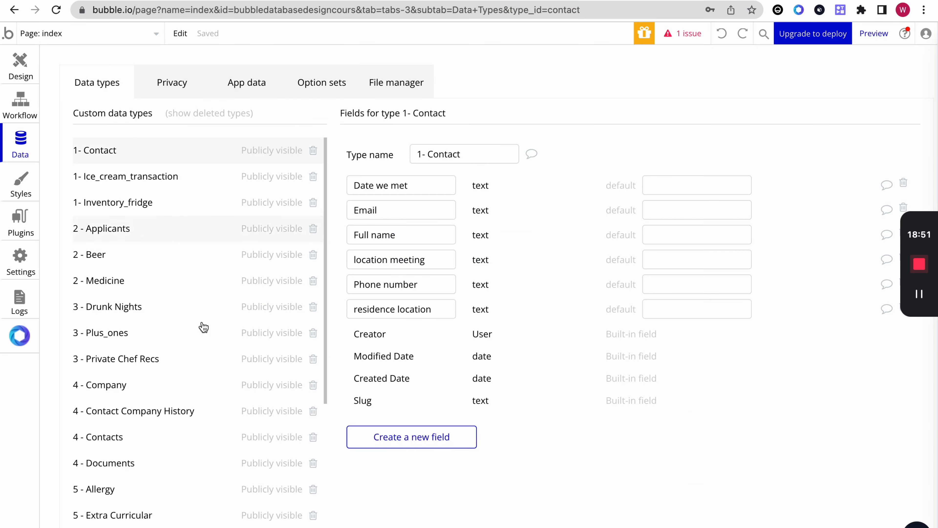
In Bubble's custom data types, enter 6 - resume as the new type's name, checking the resume sheet for reference.
scroll(199, 369, down, 5)
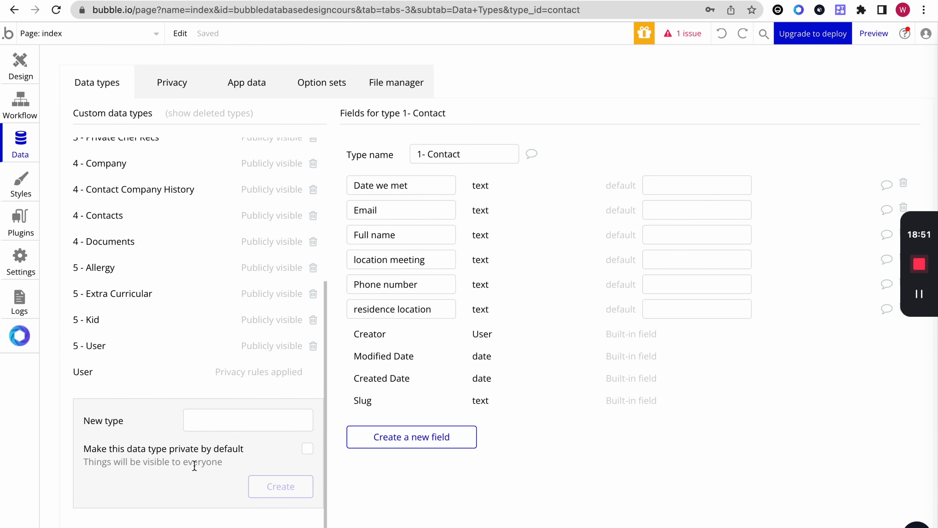
click(209, 424)
text(6 -)
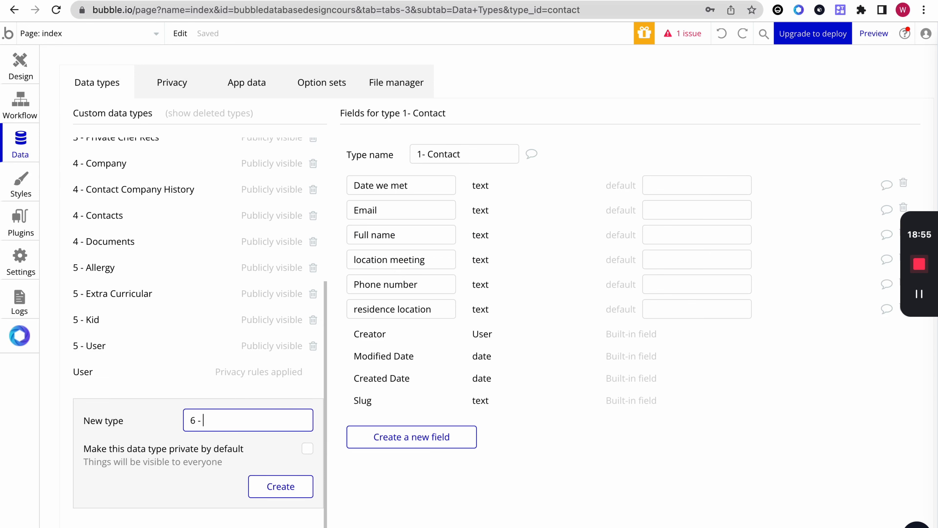
key(ctrl+Tab)
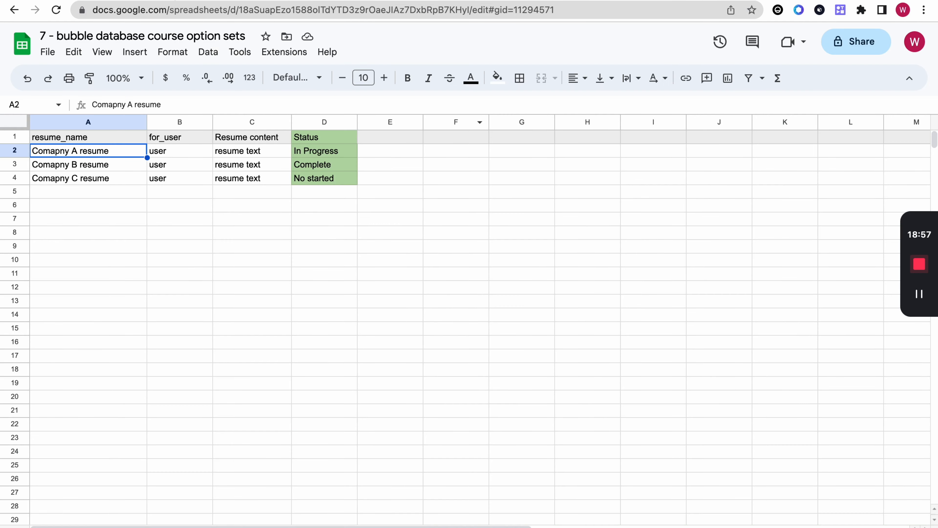
key(ctrl+shift+Tab)
text(resume)
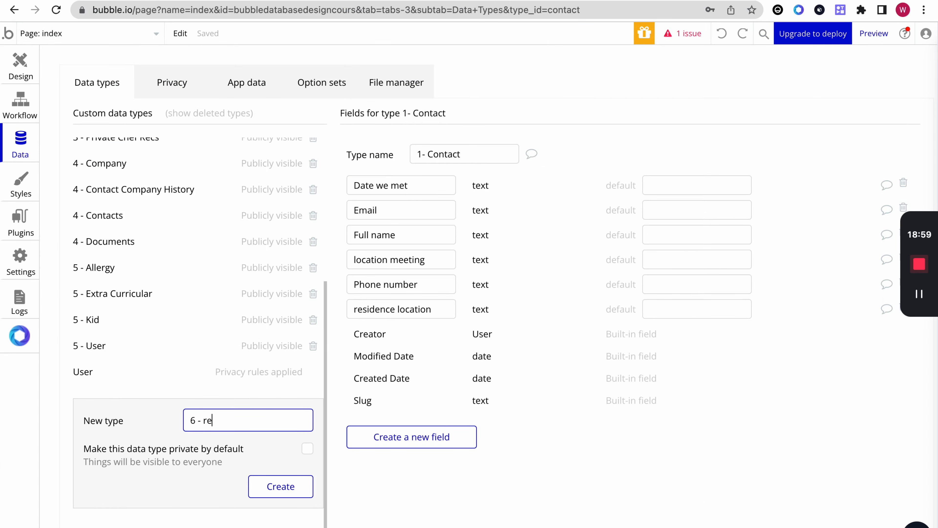